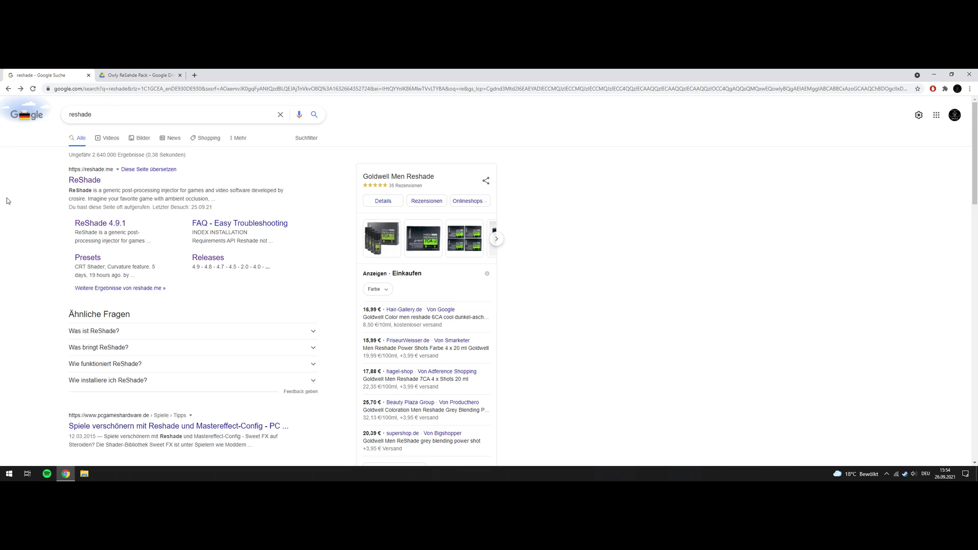
# - Open the ReShade website from the search results, download ReShade 4.9.1 and launch its setup
pyautogui.moveTo(123, 114); pyautogui.dragTo(62, 194)
pyautogui.click(84, 182)
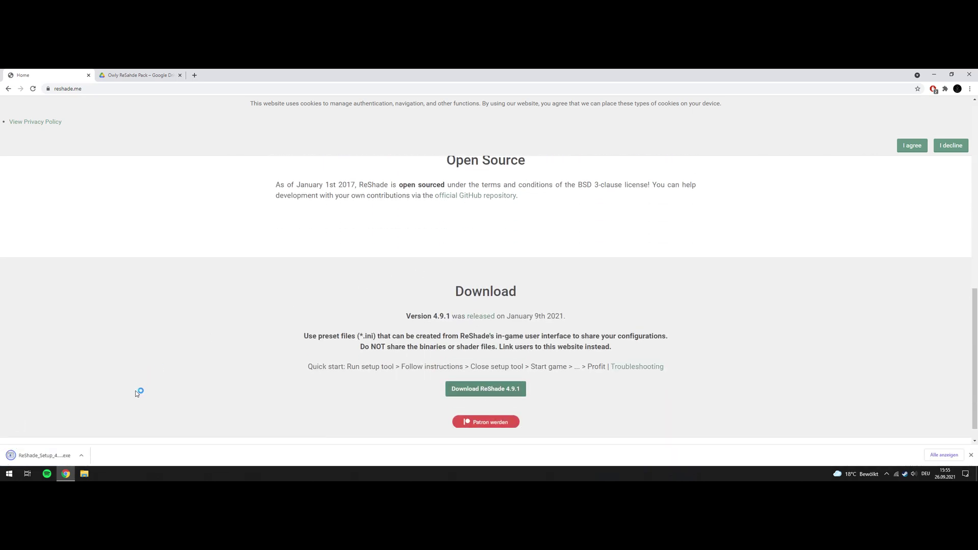
pyautogui.click(44, 455)
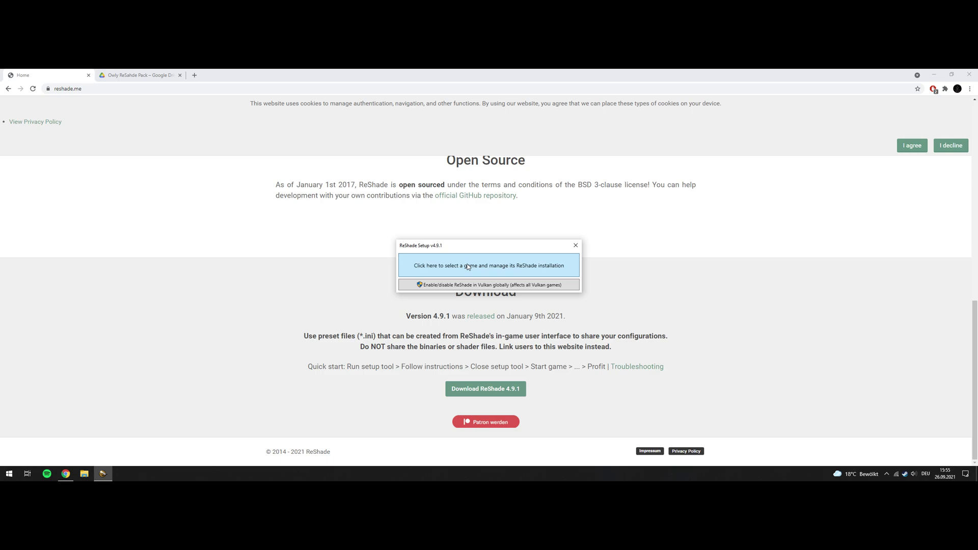
# - Choose acs (acs.exe) from the assettocorsa folder as the application for the ReShade installation
pyautogui.click(468, 266)
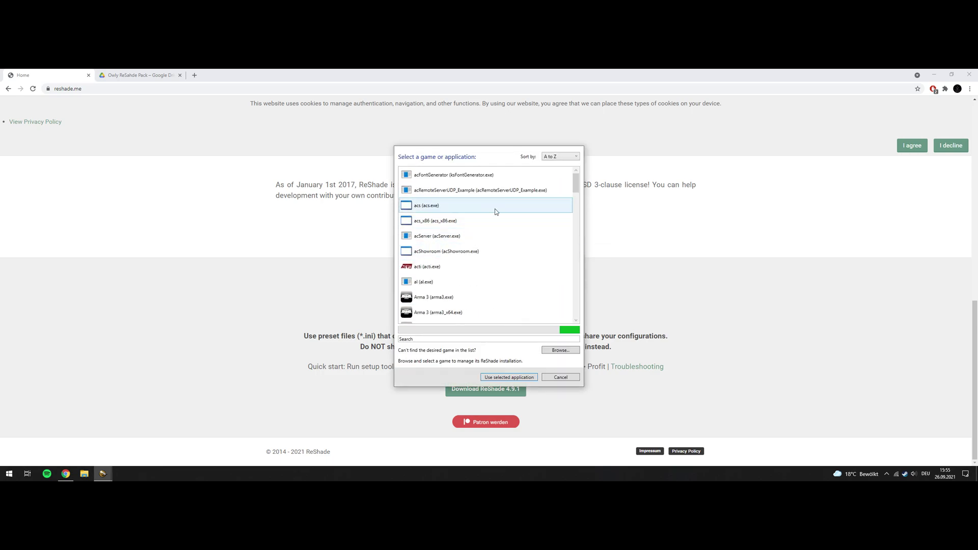
pyautogui.click(441, 251)
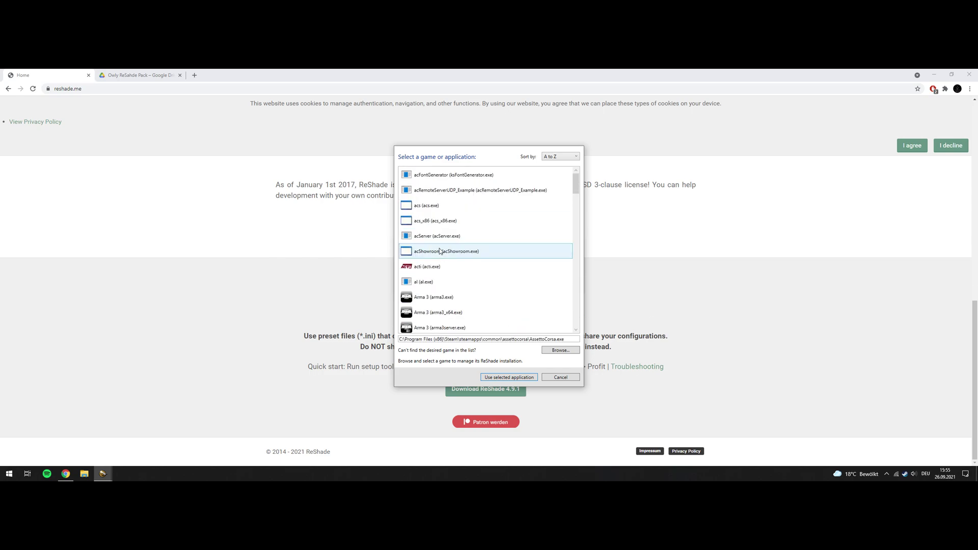
pyautogui.click(432, 235)
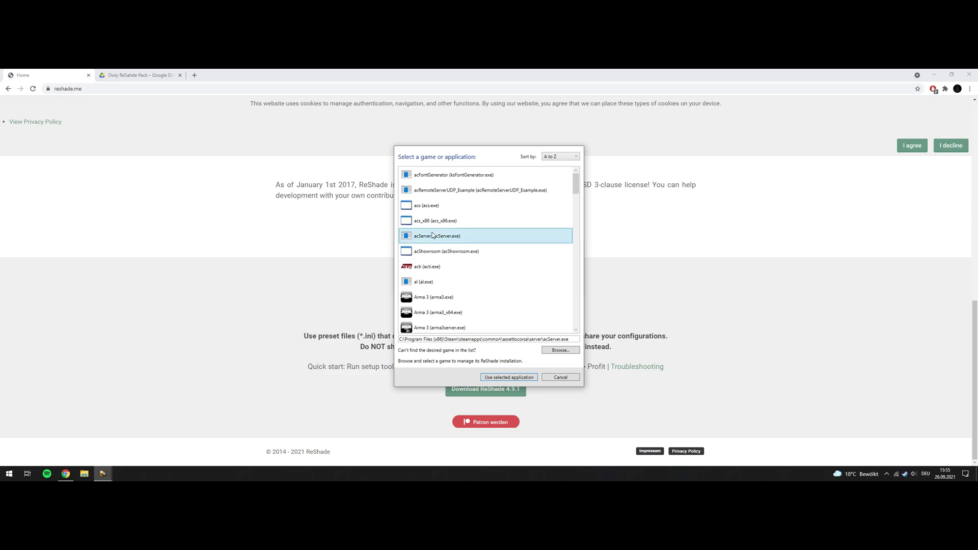
pyautogui.click(429, 227)
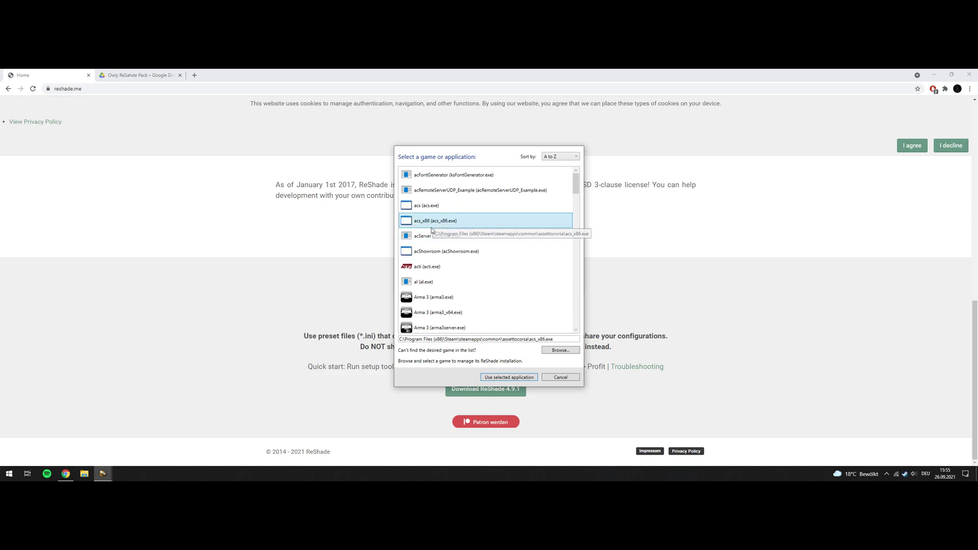
pyautogui.click(433, 207)
pyautogui.click(429, 223)
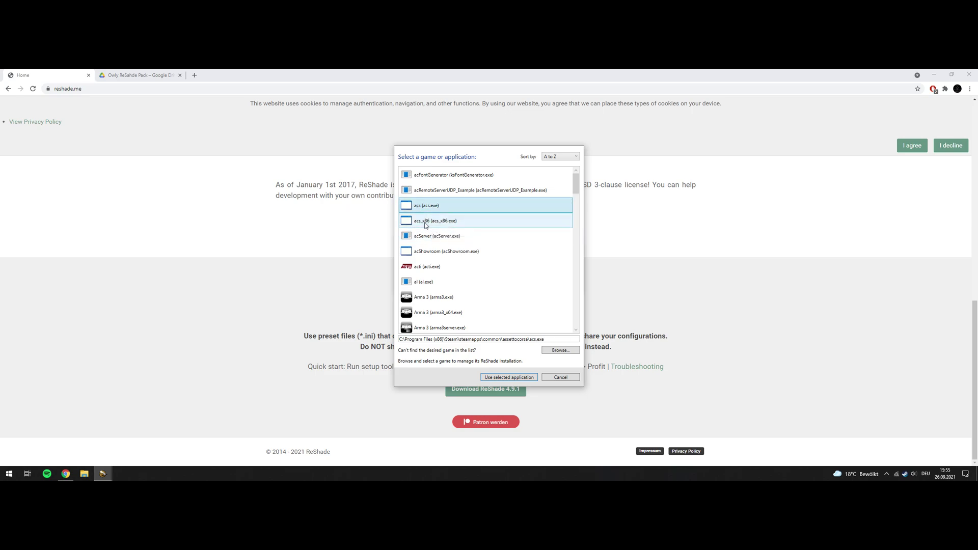
pyautogui.click(427, 211)
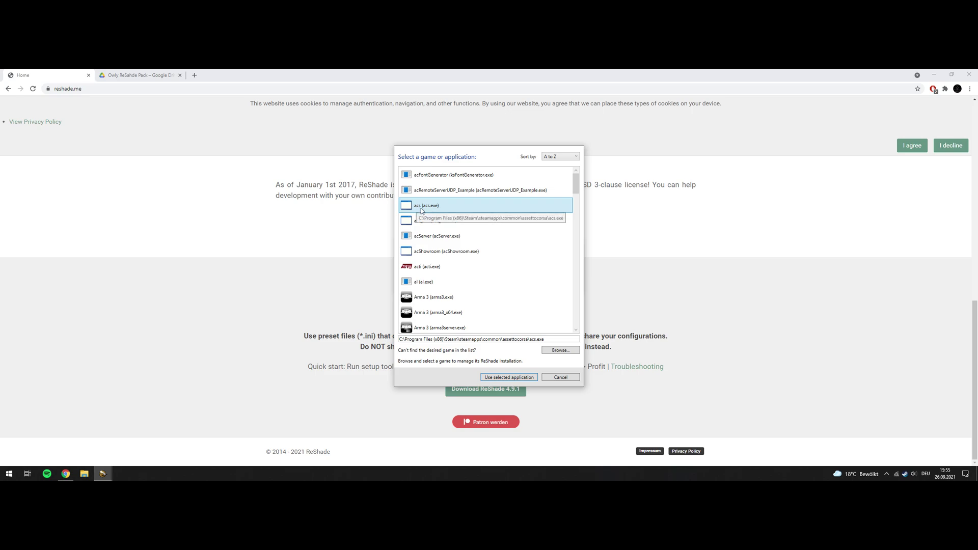
pyautogui.click(520, 379)
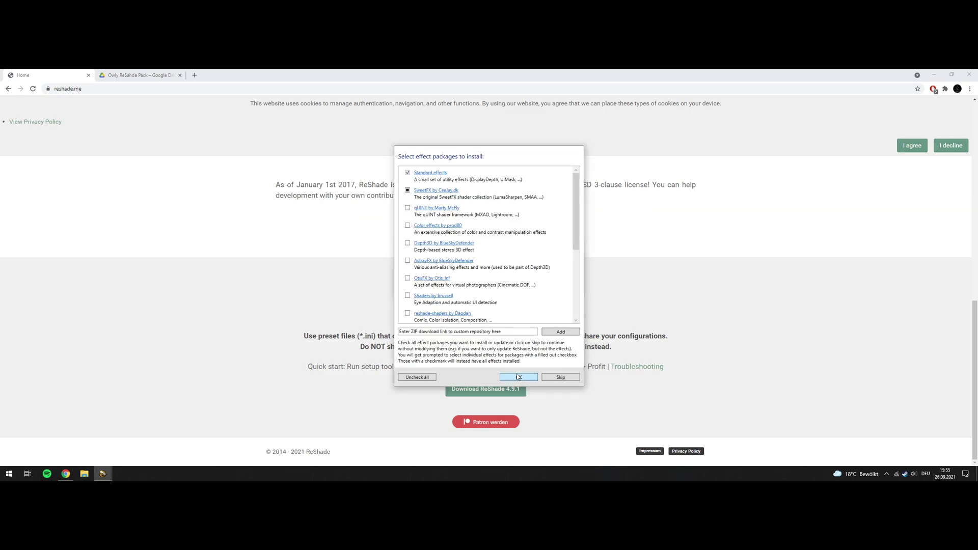
# - Select the effect packages to install, including qUINT, and complete the ReShade setup for Direct3D 10/11/12
pyautogui.click(417, 377)
pyautogui.scroll(-3, 573, 218)
pyautogui.scroll(3, 574, 219)
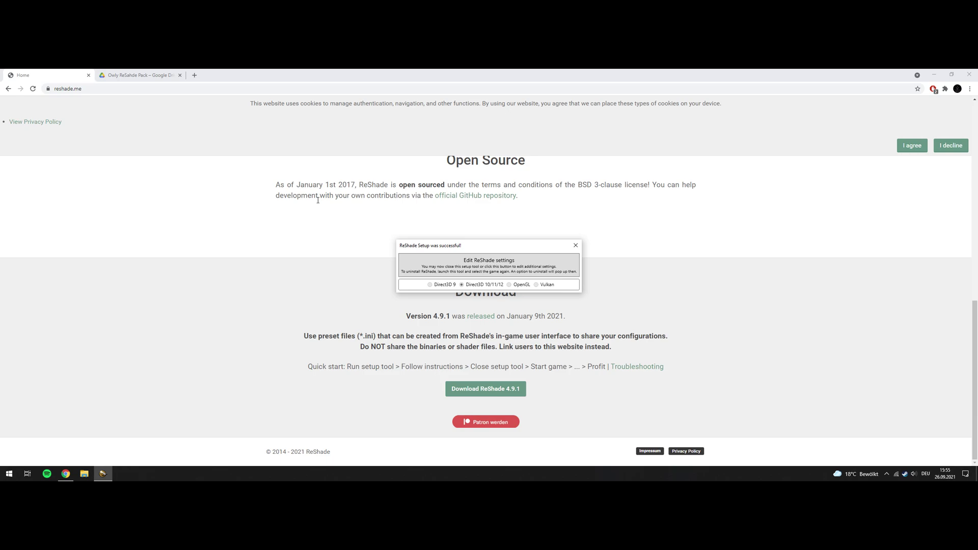
# - Switch to Google Drive and download the entire Owly ReSahde Pack folder
pyautogui.click(138, 75)
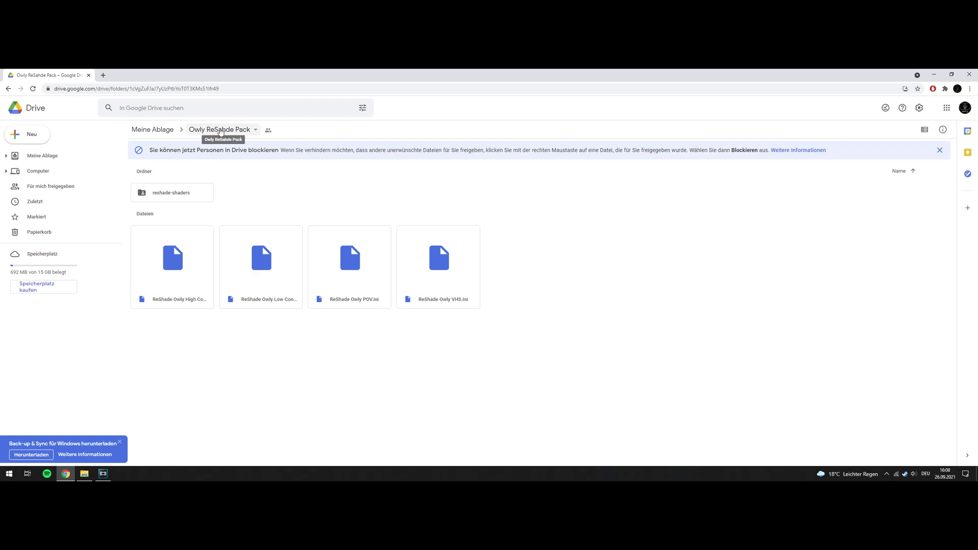
pyautogui.click(221, 131)
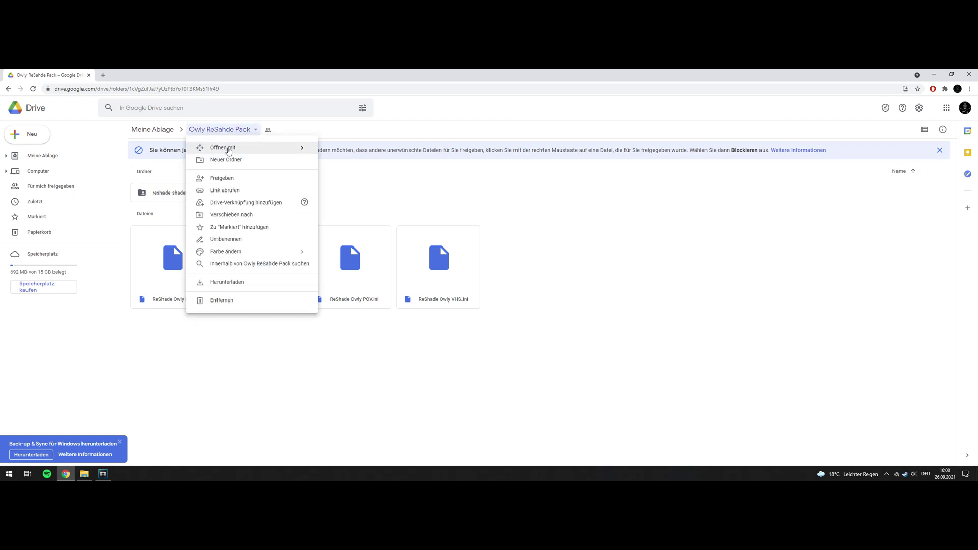
pyautogui.rightClick(165, 194)
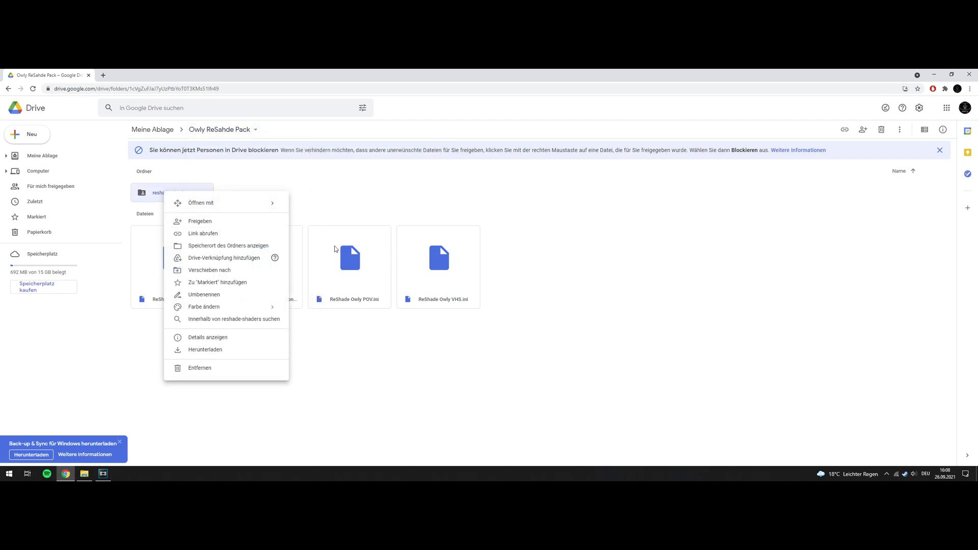
pyautogui.rightClick(334, 251)
pyautogui.click(234, 131)
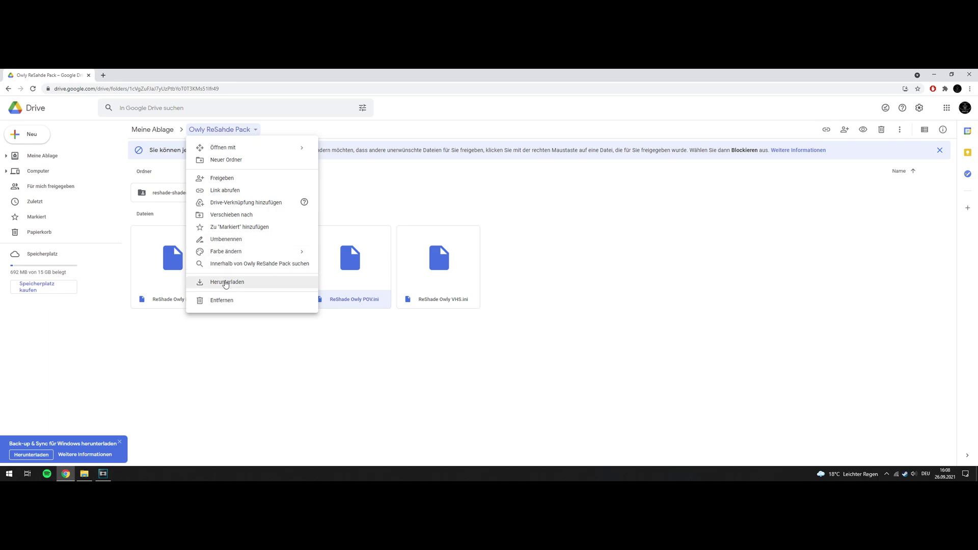
pyautogui.click(225, 283)
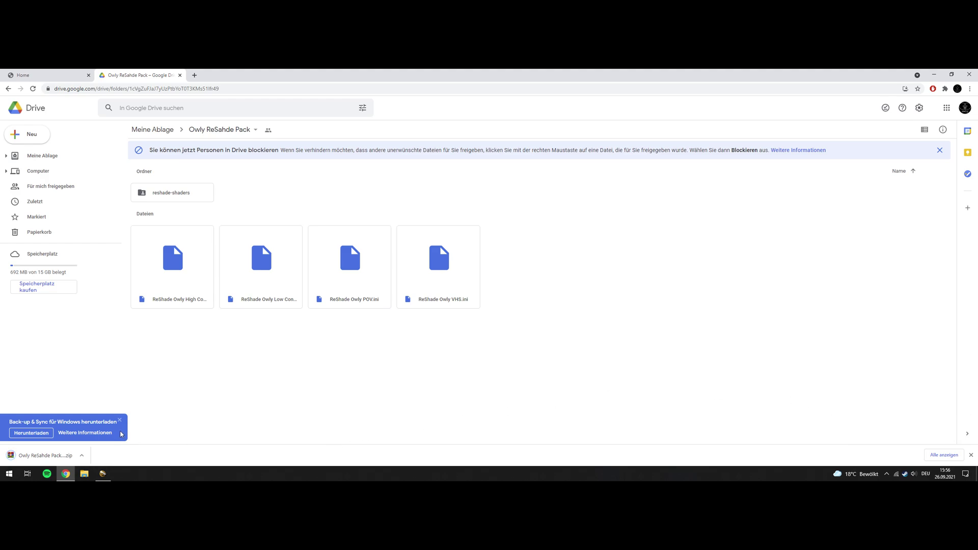
# - Open the downloaded zip in WinRAR, dismiss the licence reminder and enter the Owly ReSahde Pack folder
pyautogui.click(43, 456)
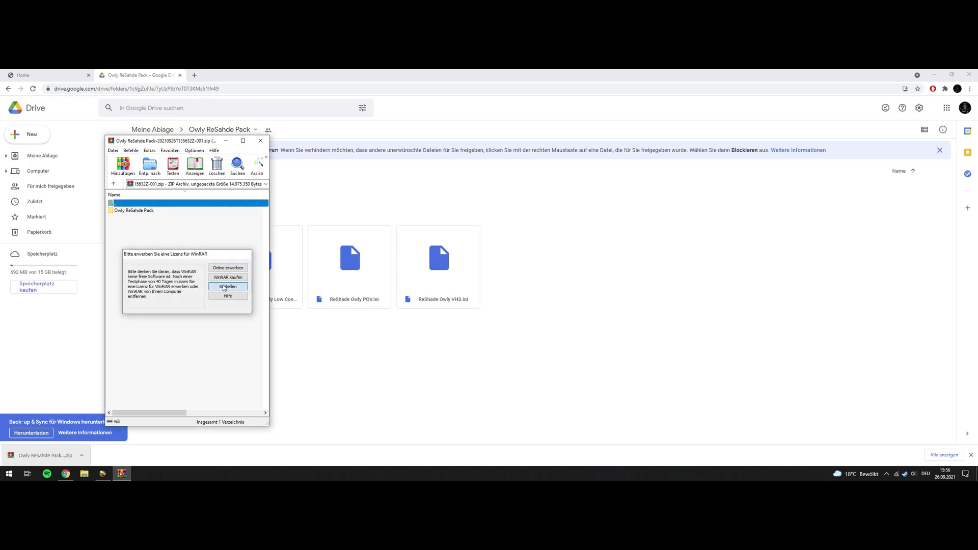
pyautogui.click(222, 285)
pyautogui.doubleClick(140, 211)
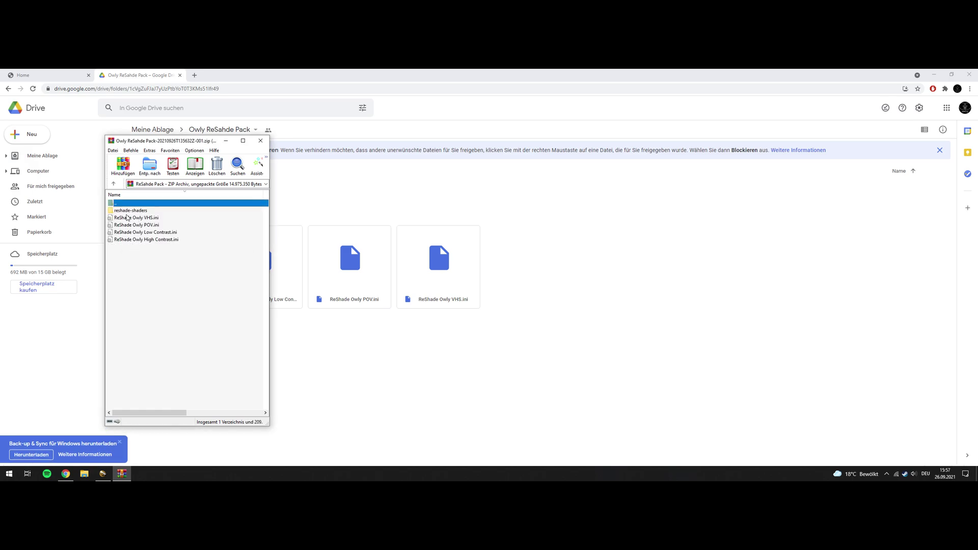
# - Open a File Explorer window beside the archive and go to the assettocorsa game folder
pyautogui.press('super+e')
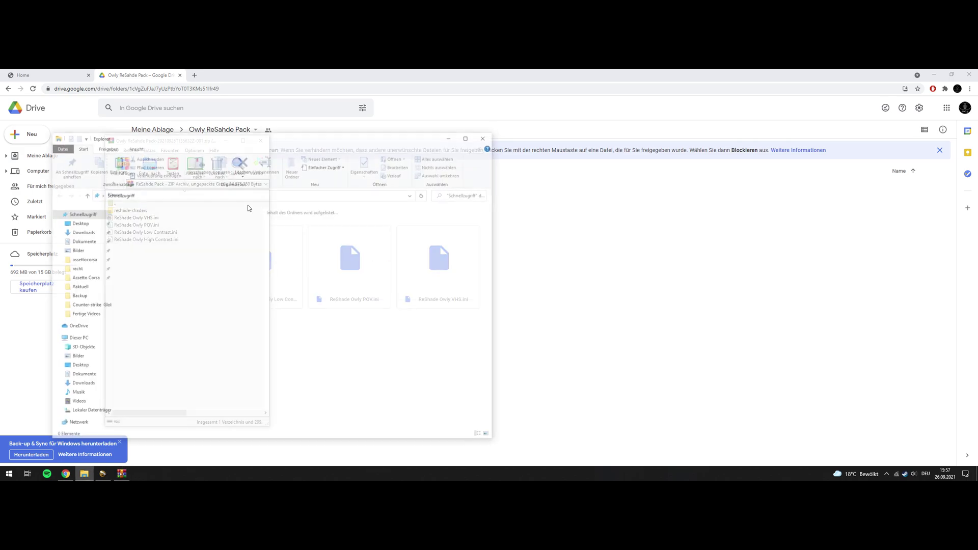
pyautogui.moveTo(286, 135); pyautogui.dragTo(660, 128)
pyautogui.click(455, 249)
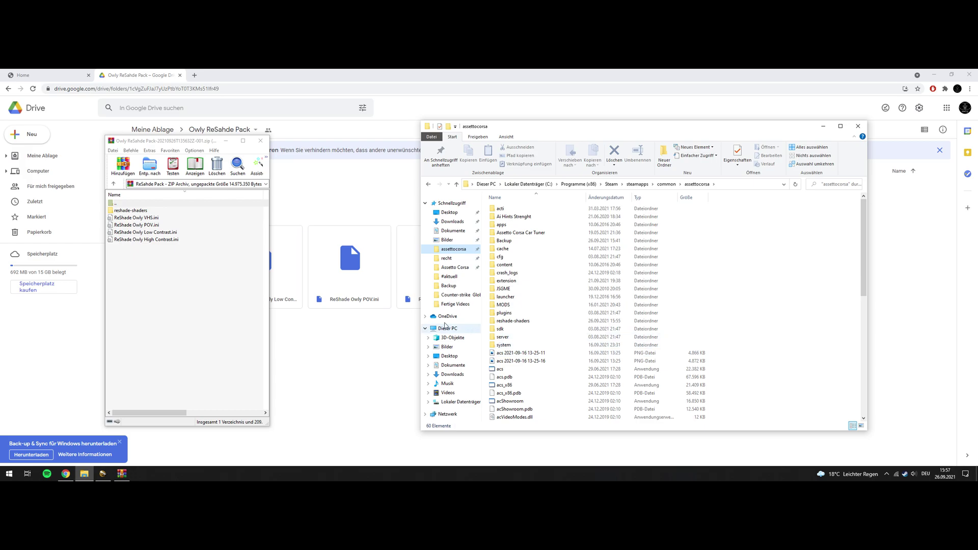
# - Extract the four ReShade Owly .ini presets from the archive to C:\Program Files (x86)\Steam\steamapps\common\assettocorsa
pyautogui.click(134, 218)
pyautogui.keyDown('shift'); pyautogui.click(145, 240); pyautogui.keyUp('shift')
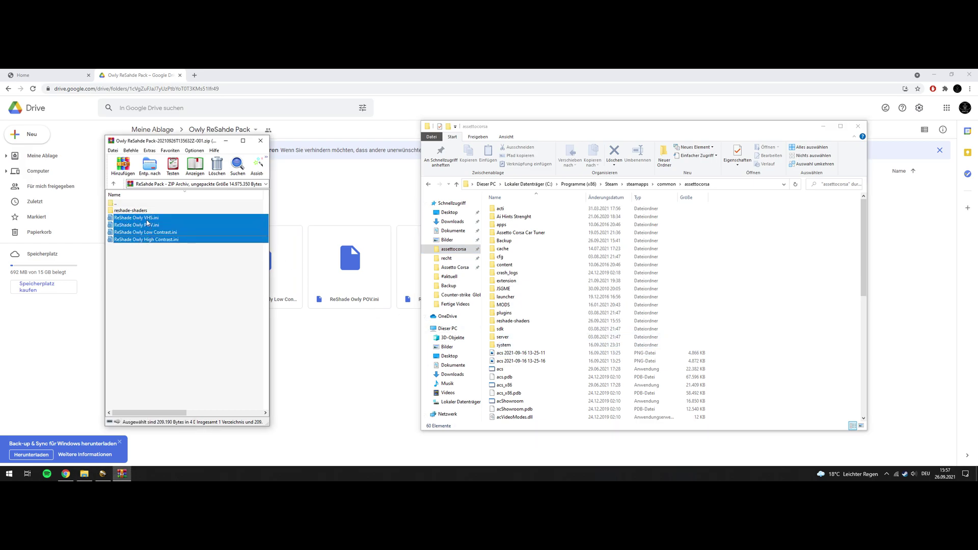
pyautogui.click(726, 184)
pyautogui.hotkey('ctrl', 'c')
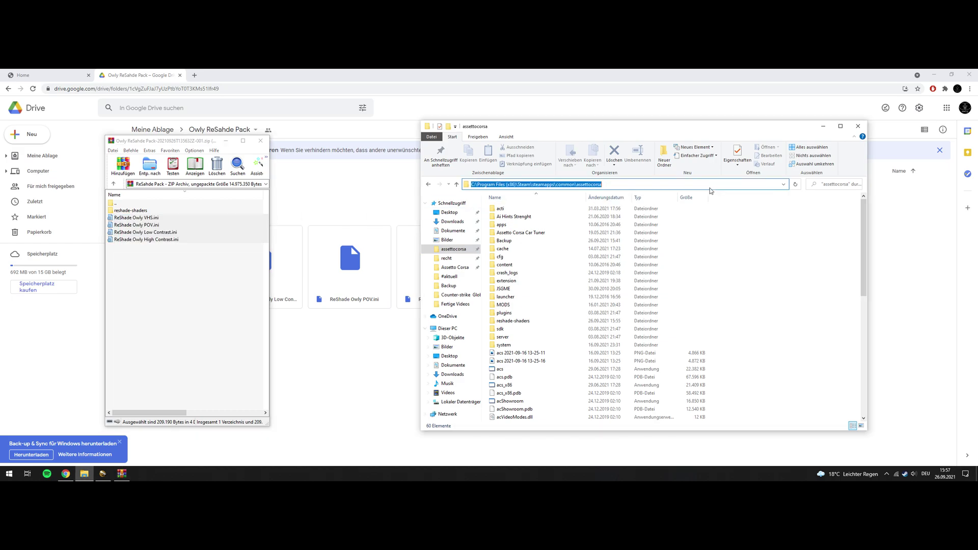
pyautogui.click(150, 166)
pyautogui.hotkey('ctrl', 'v')
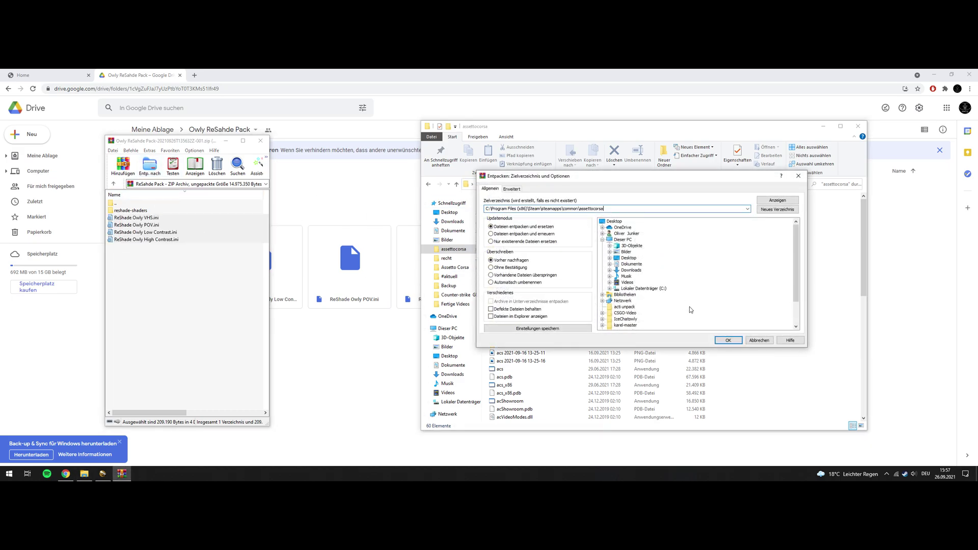
pyautogui.click(727, 341)
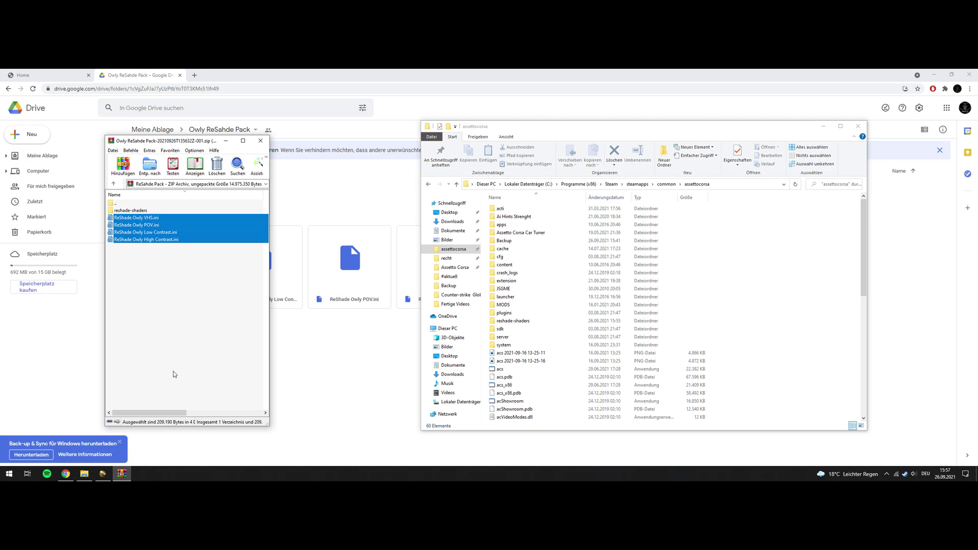
# - In the ReShade settings, enable Performance Mode and Skip Tutorial, set ReShade Owly High Contrast as the preset, save and close the setup
pyautogui.click(103, 474)
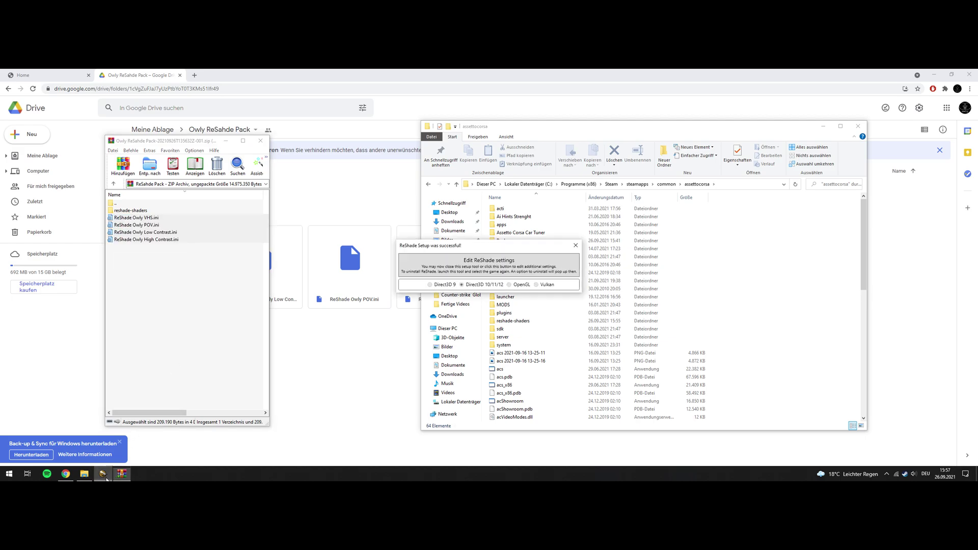
pyautogui.click(472, 262)
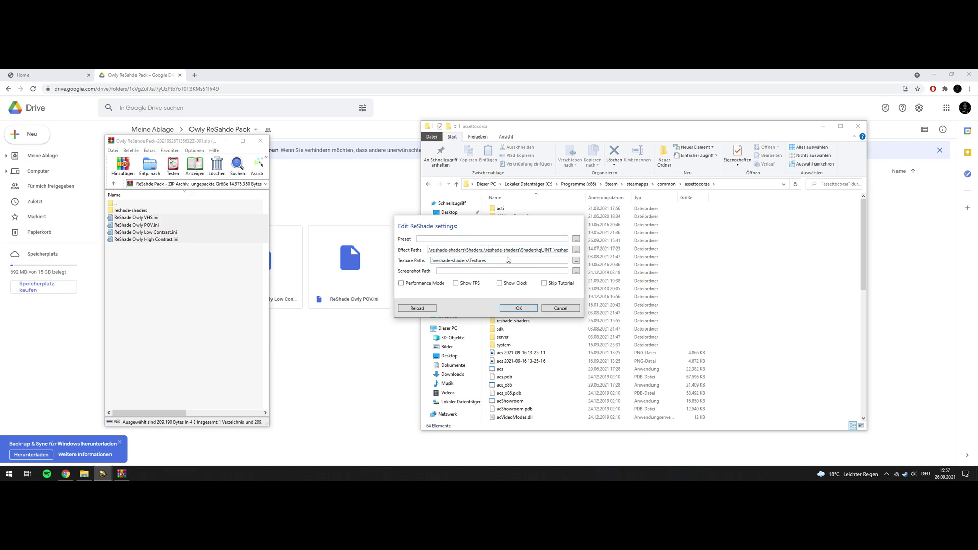
pyautogui.click(401, 283)
pyautogui.click(575, 241)
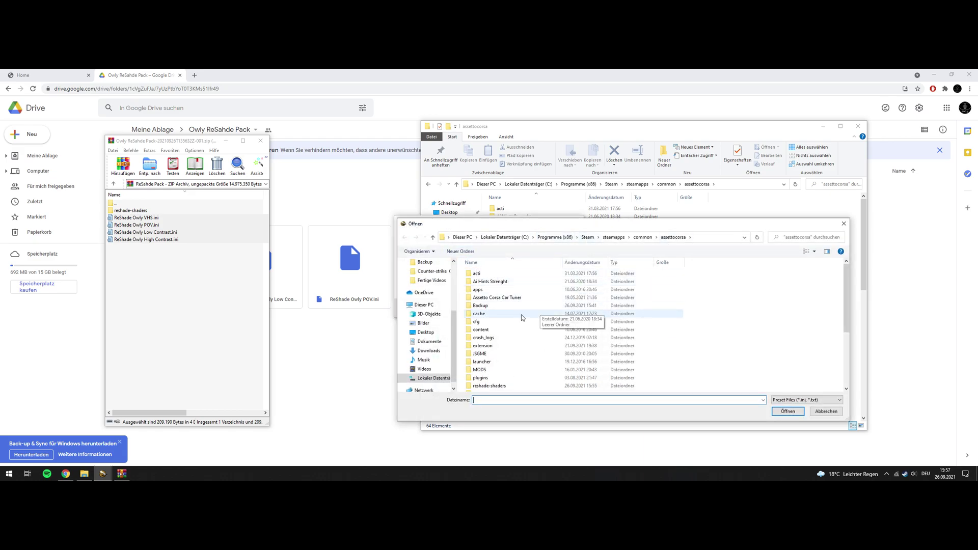
pyautogui.scroll(-4, 522, 318)
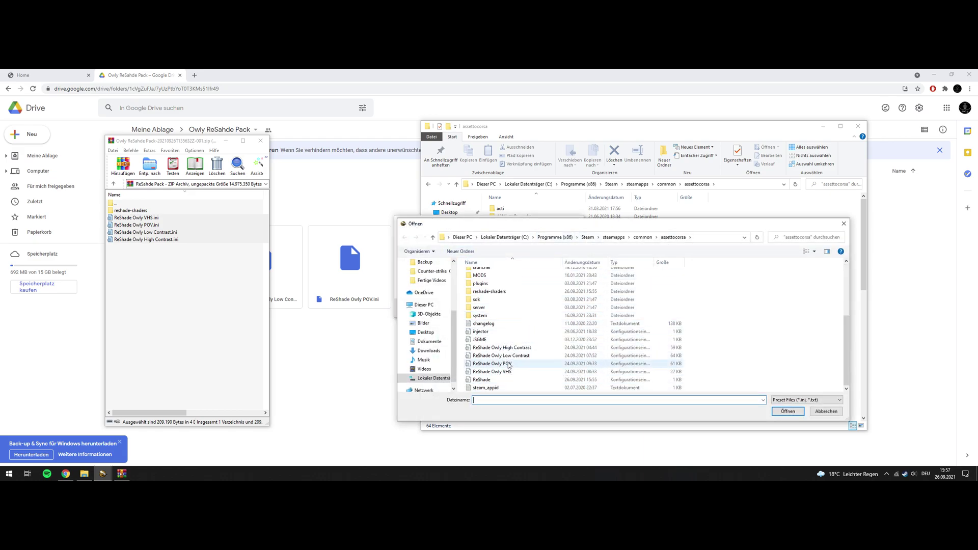
pyautogui.click(508, 347)
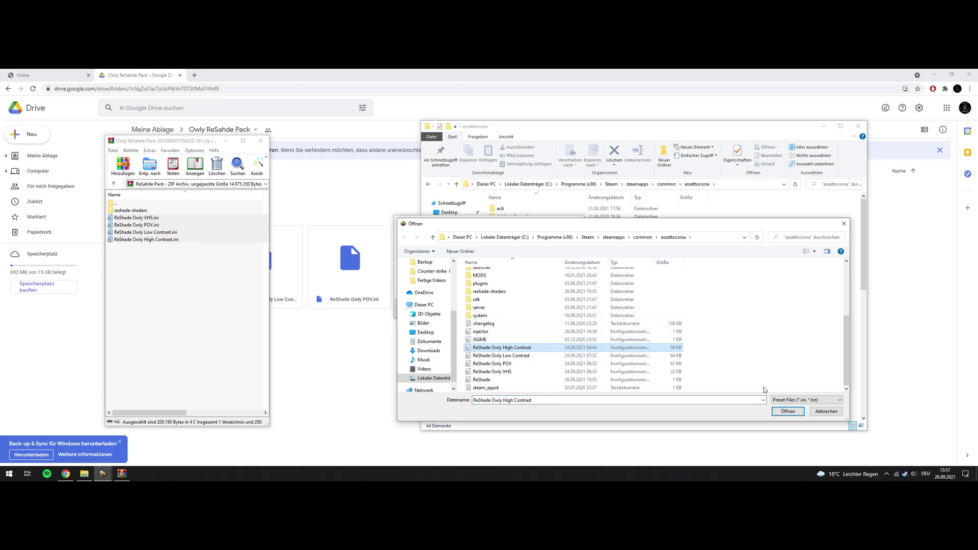
pyautogui.click(787, 412)
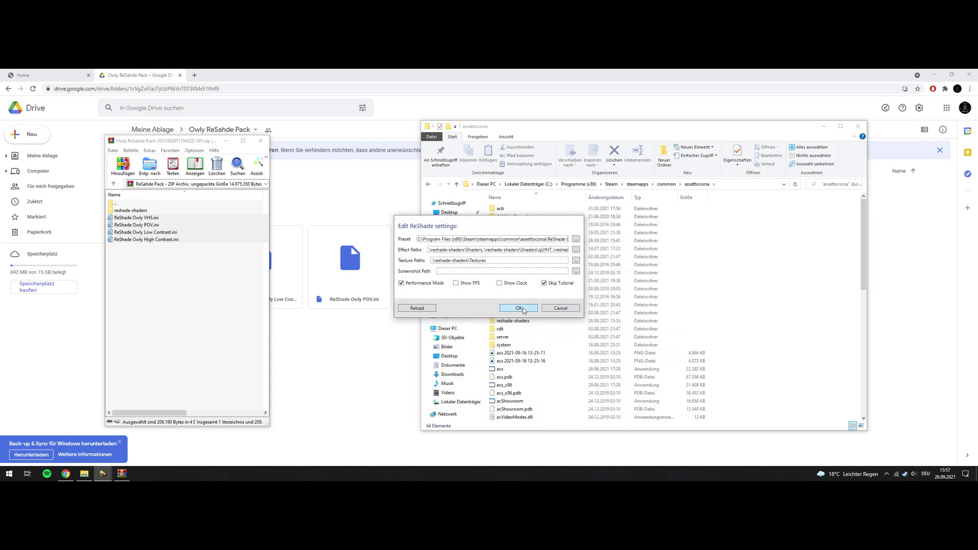
pyautogui.click(524, 310)
pyautogui.click(574, 247)
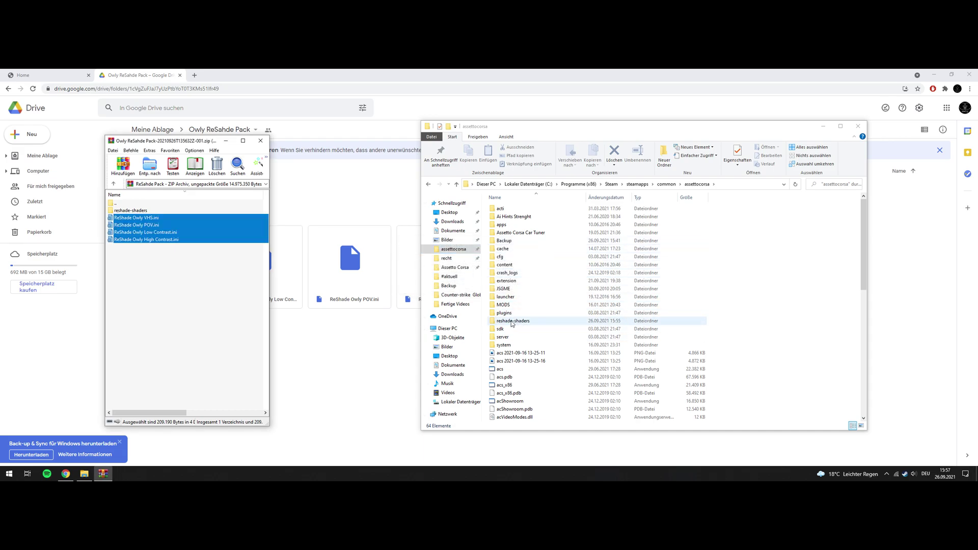
# - Open the reshade-shaders folder both in the assettocorsa directory and in the archive
pyautogui.doubleClick(512, 322)
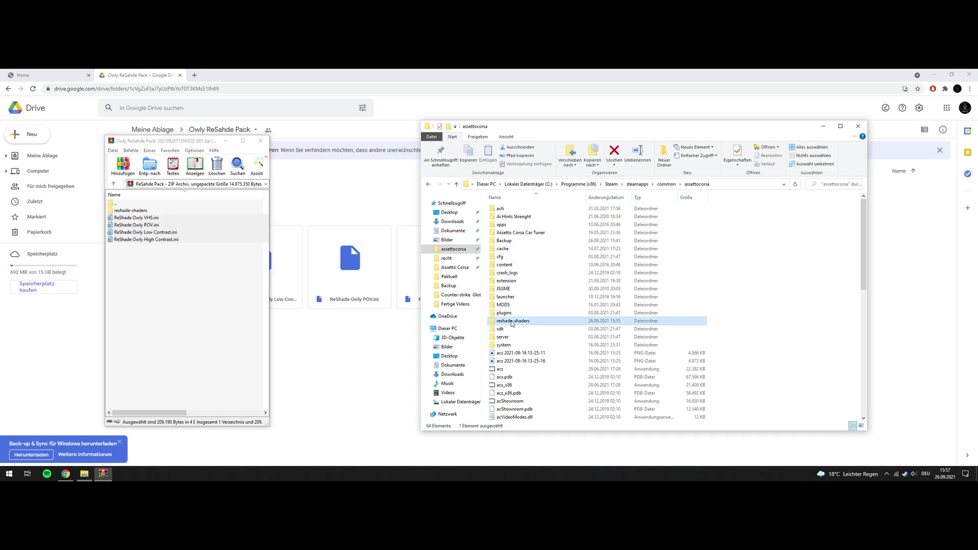
pyautogui.click(136, 212)
pyautogui.doubleClick(136, 212)
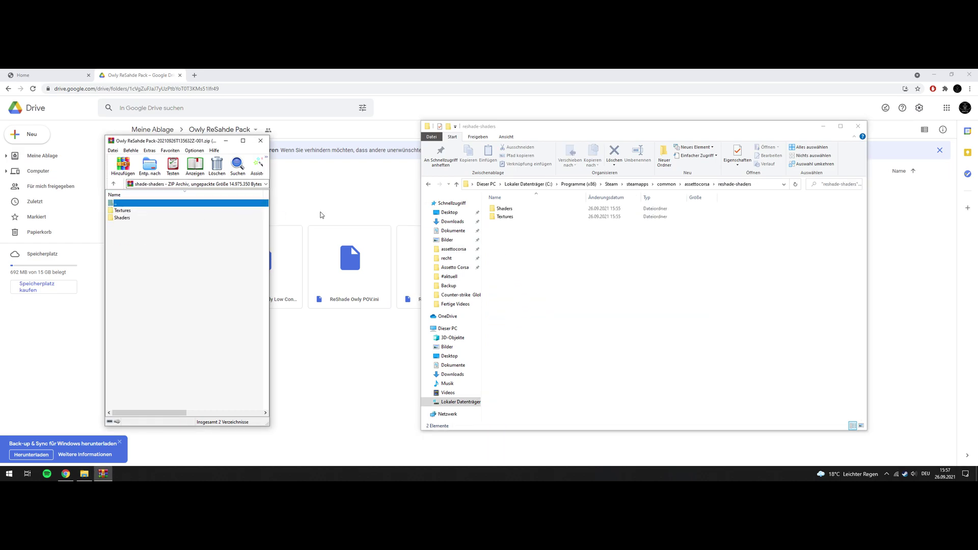
# - Extract the archive's Shaders and Textures folders into C:\Program Files (x86)\Steam\steamapps\common\assettocorsa\reshade-shaders, replacing all existing files
pyautogui.click(758, 186)
pyautogui.hotkey('ctrl', 'c')
pyautogui.click(124, 218)
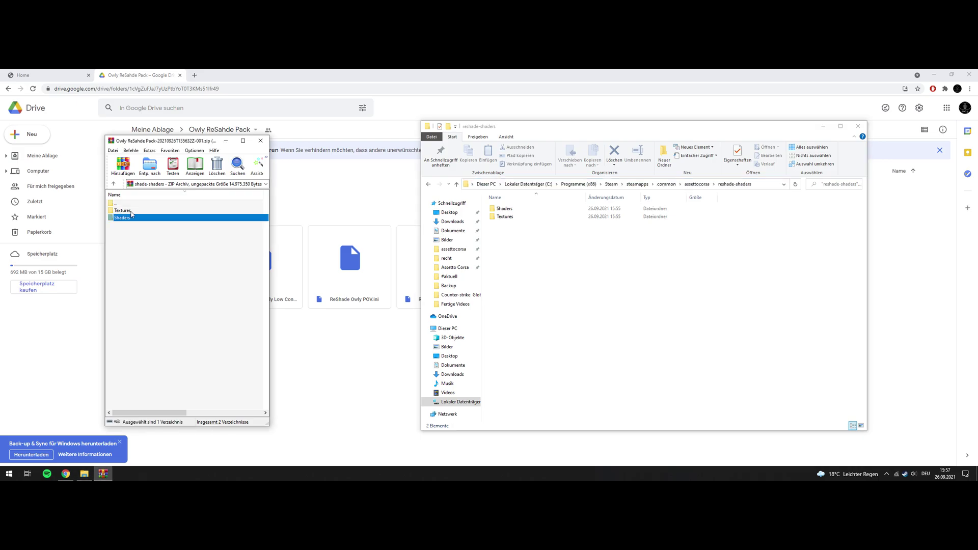
pyautogui.keyDown('ctrl'); pyautogui.click(131, 211); pyautogui.keyUp('ctrl')
pyautogui.hotkey('alt', 'e')
pyautogui.hotkey('ctrl', 'v')
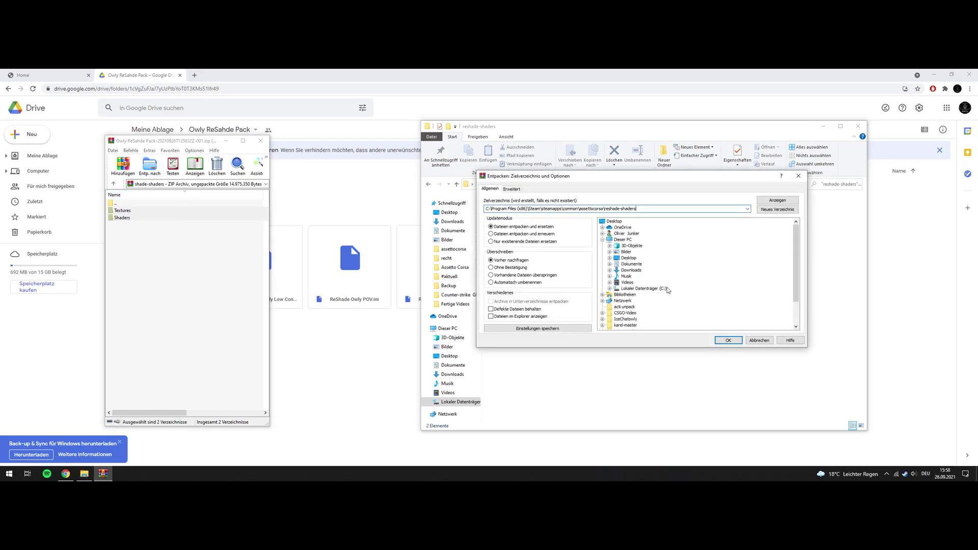
pyautogui.click(718, 341)
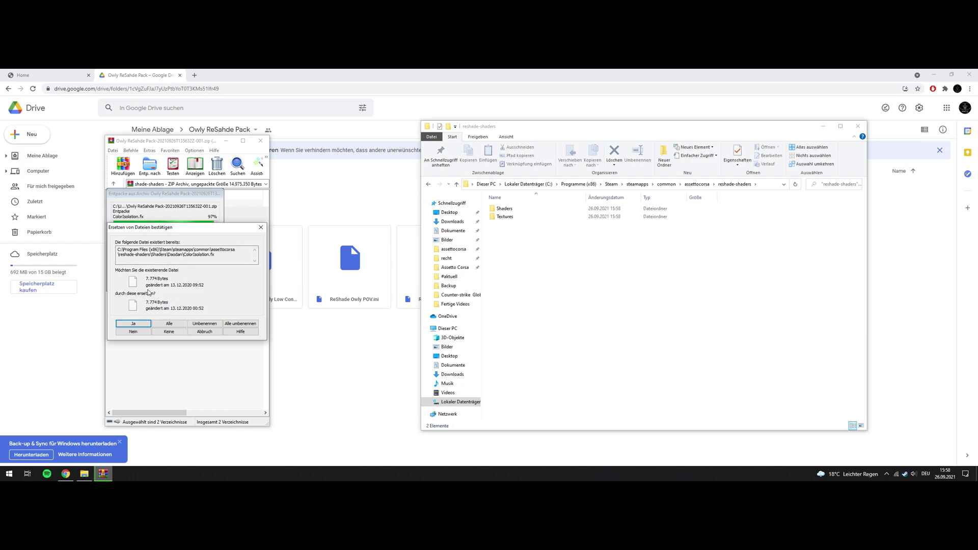
pyautogui.click(161, 325)
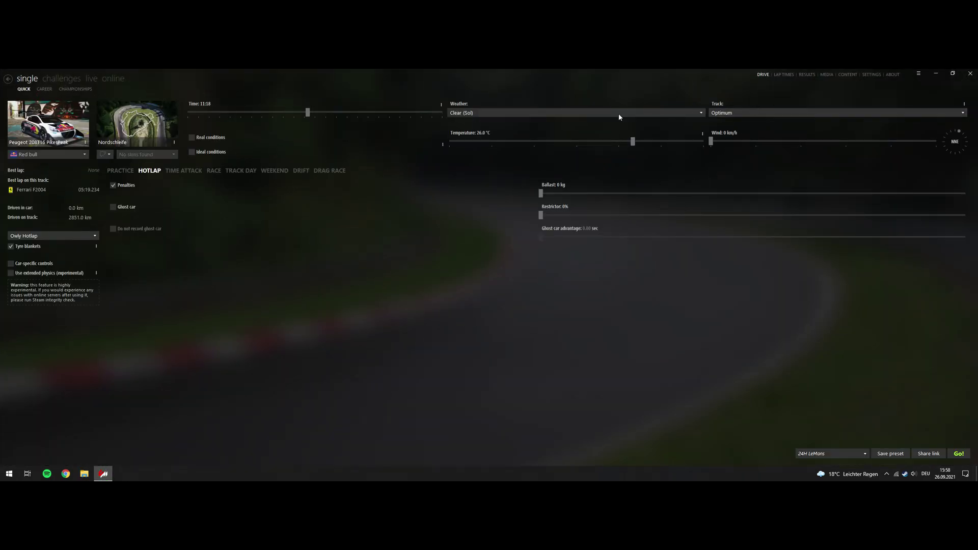
# - Find the autosaved Ferrari F2004 replay at Nurburgring - GP in the media replays and play it
pyautogui.click(826, 75)
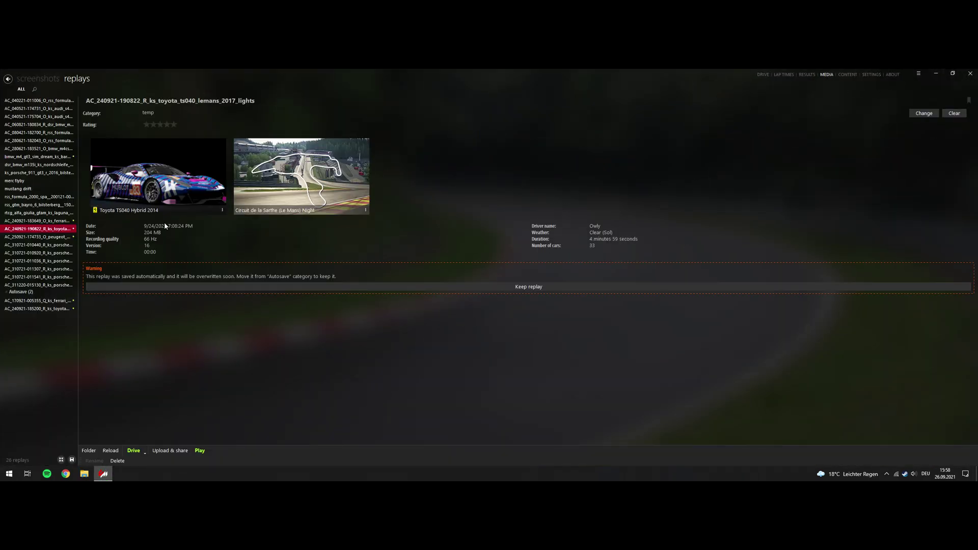
pyautogui.press('Down')
pyautogui.press('Up')
pyautogui.press('Up')
pyautogui.press('Up')
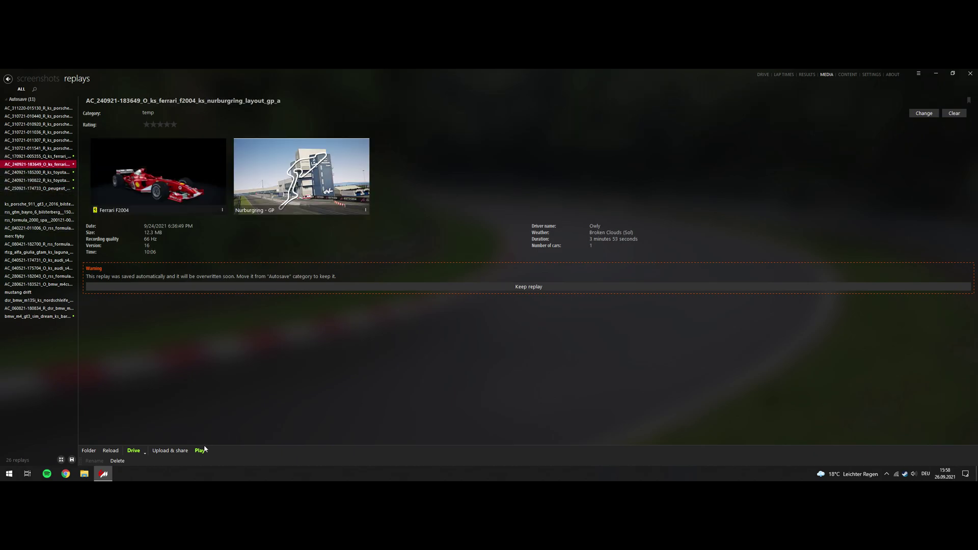
pyautogui.click(199, 451)
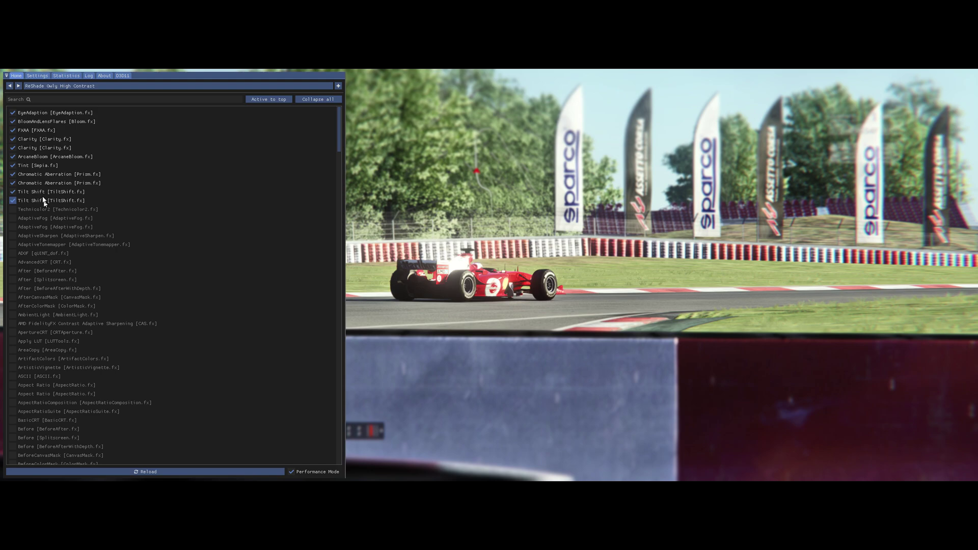
# - Look through the ReShade effect list, and preview the ReShade Owly Low Contrast and ReShade Owly POV presets
pyautogui.scroll(-5, 61, 265)
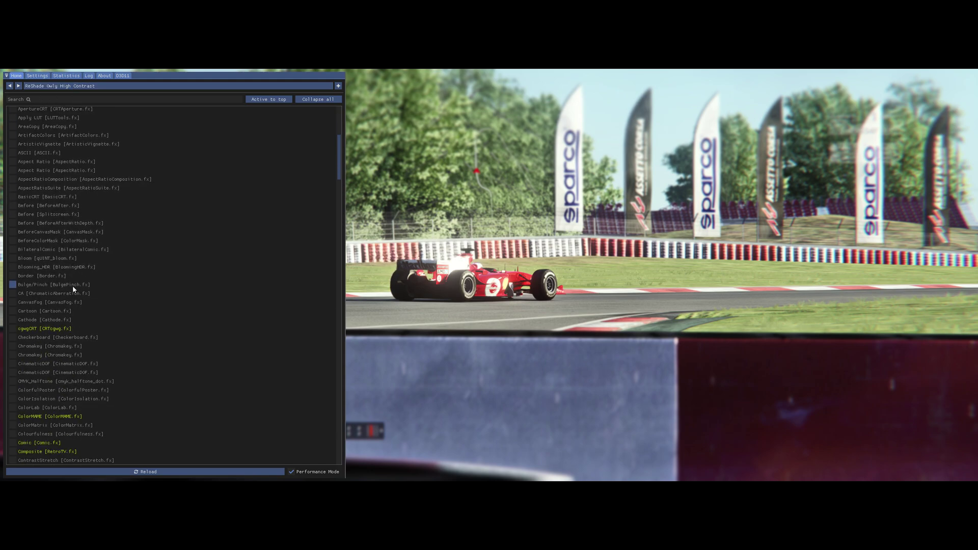
pyautogui.scroll(5, 72, 285)
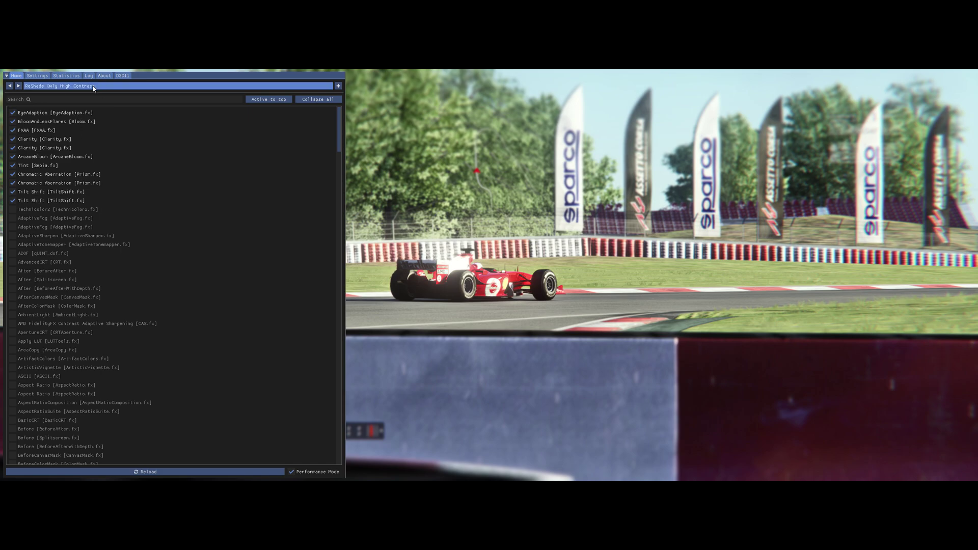
pyautogui.click(19, 86)
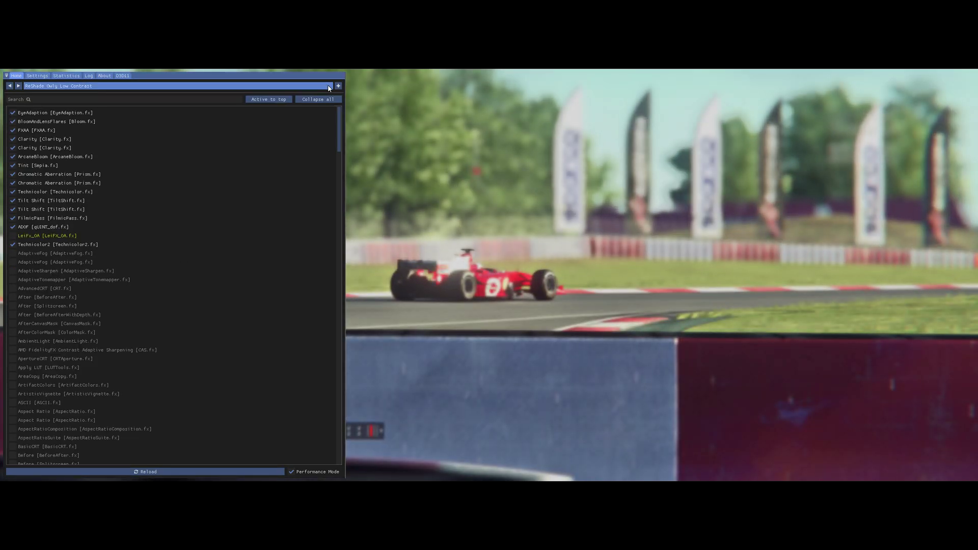
pyautogui.click(56, 86)
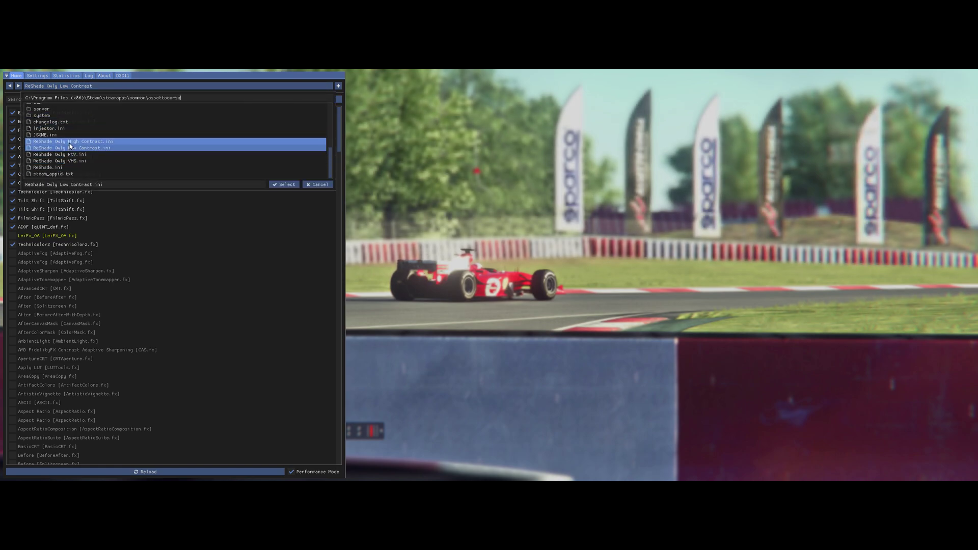
pyautogui.click(204, 154)
pyautogui.click(275, 184)
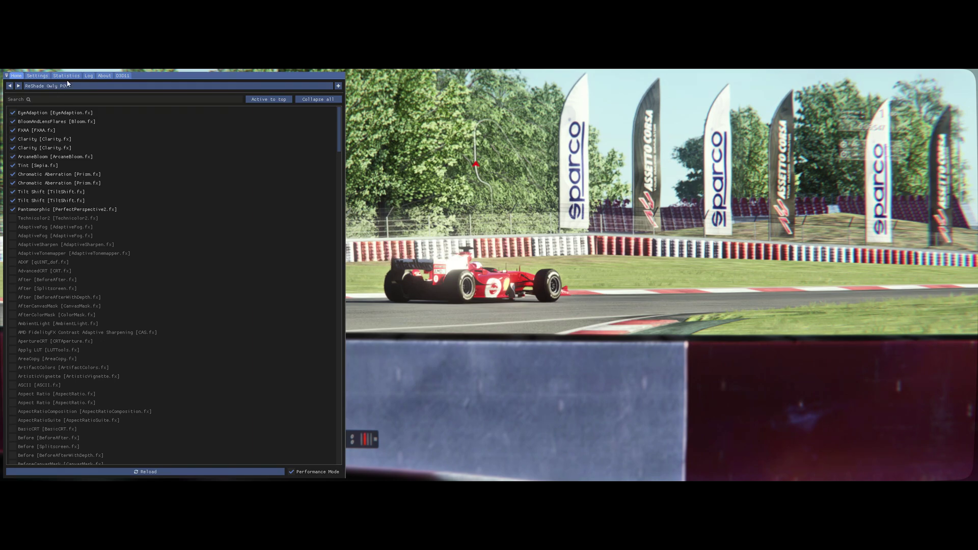
# - Assign Numpad 6 as the effect toggle key and Numpad 7 and Numpad 8 as preset switching keys, and close the overlay
pyautogui.click(37, 76)
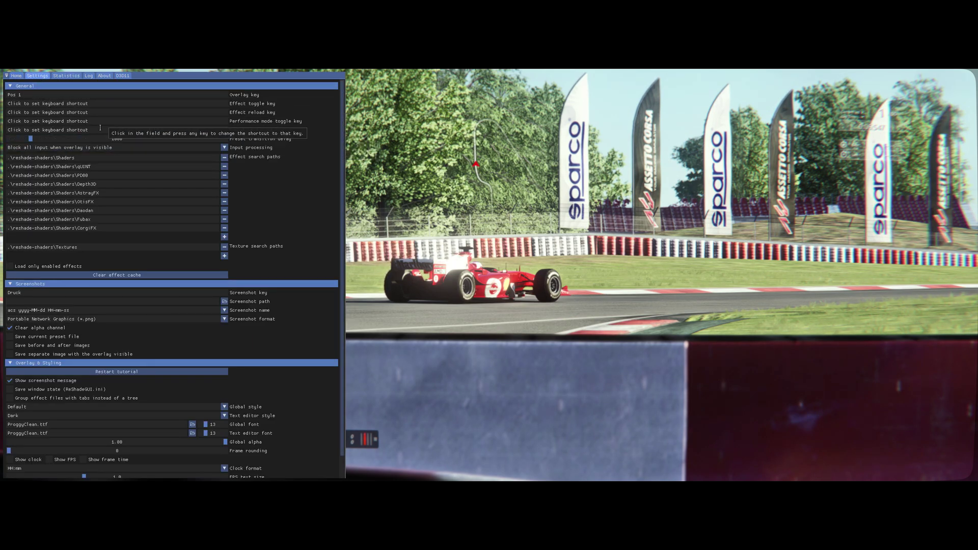
pyautogui.click(50, 103)
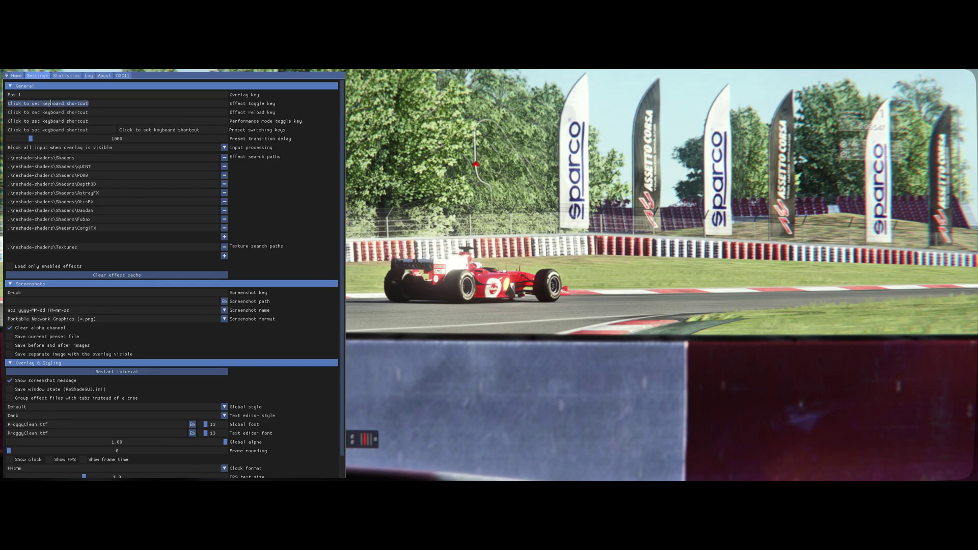
pyautogui.press('KP_6')
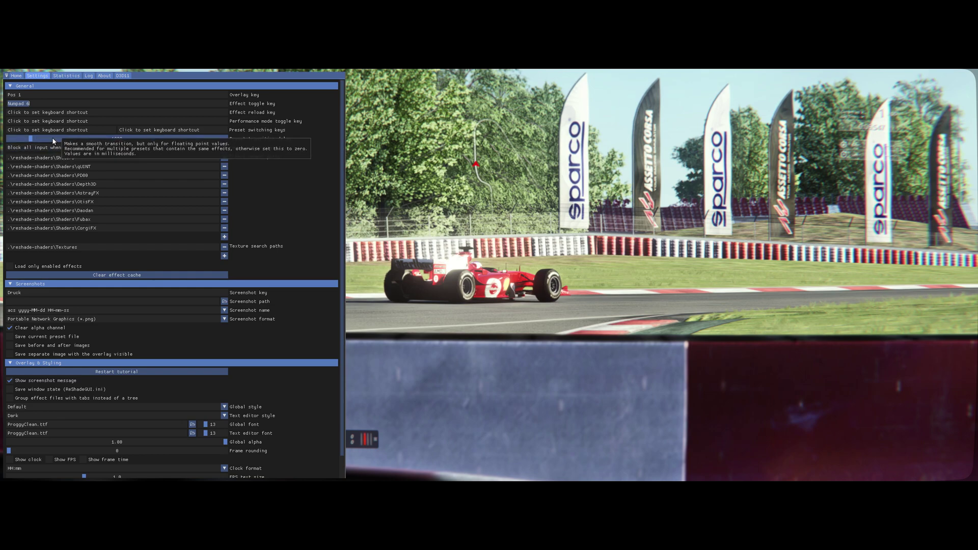
pyautogui.click(32, 130)
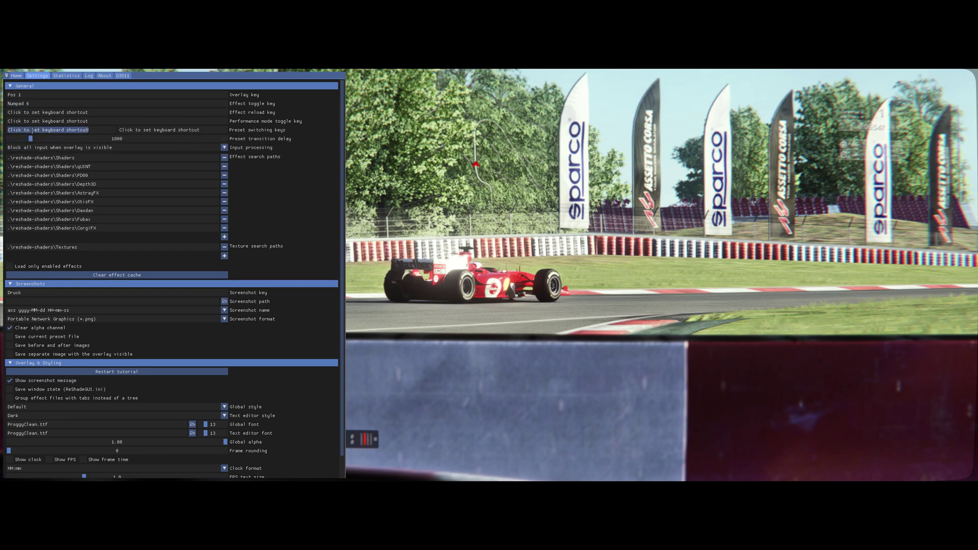
pyautogui.press('KP_7')
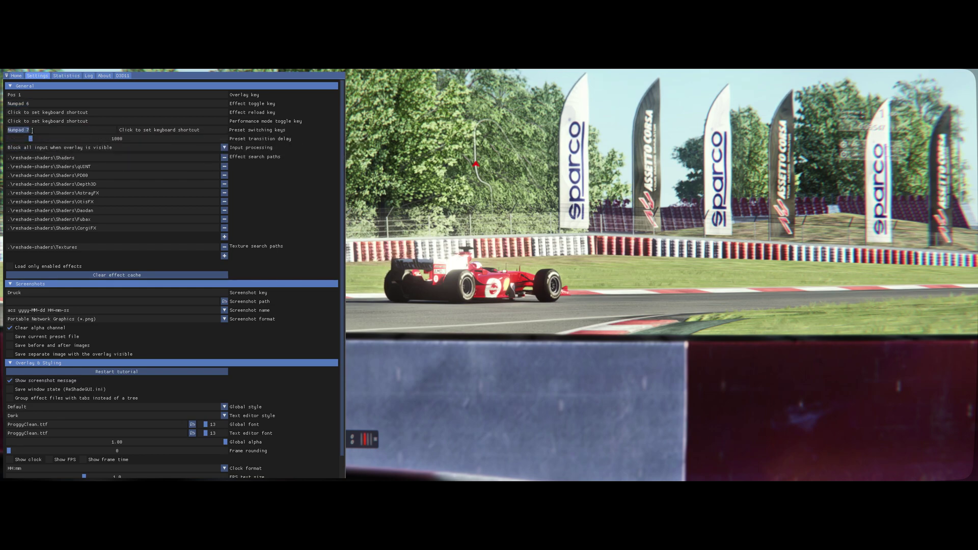
pyautogui.click(138, 131)
pyautogui.press('KP_8')
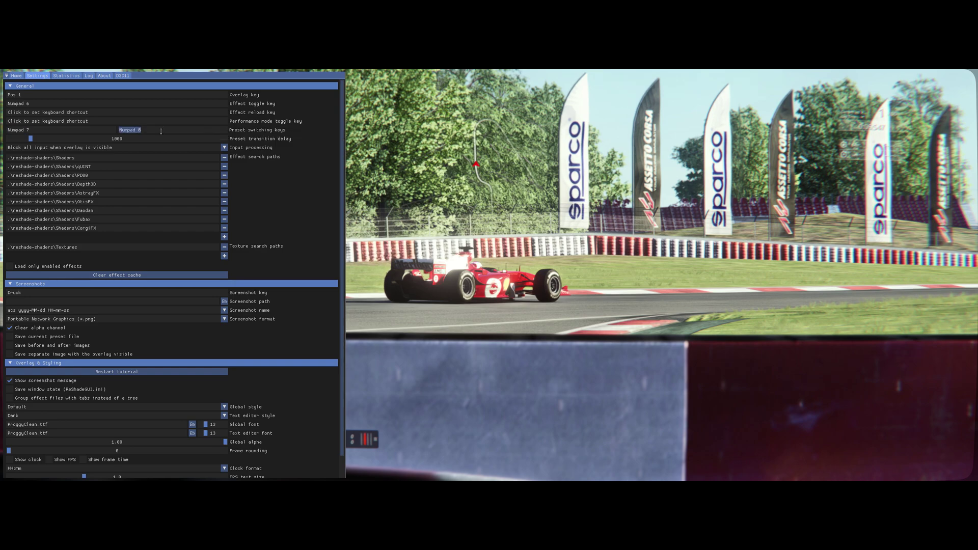
pyautogui.click(16, 76)
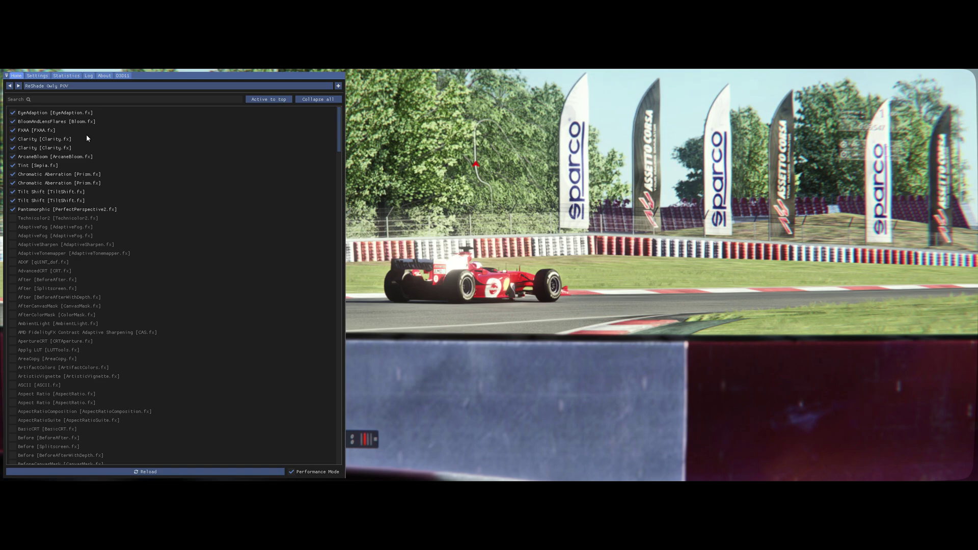
pyautogui.press('Home')
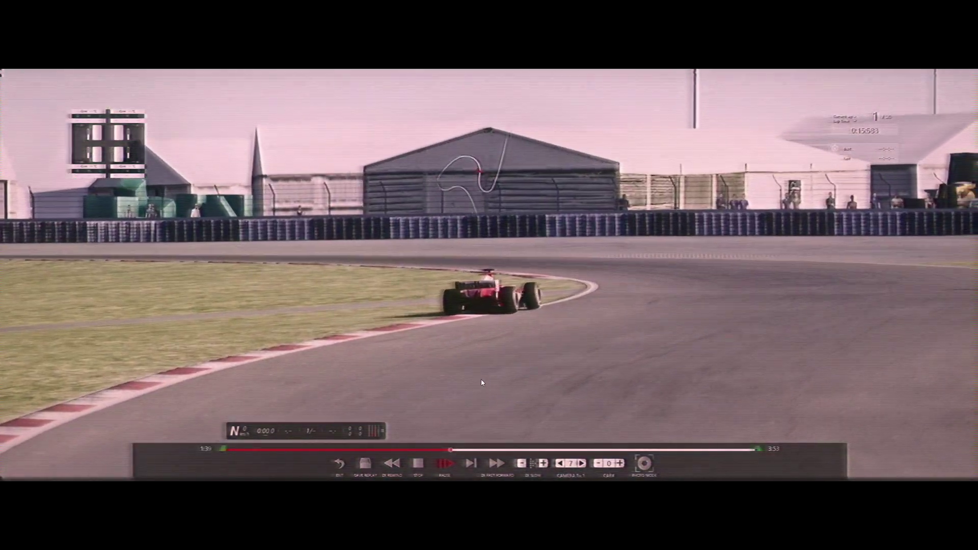
# - Turn the ReShade effects off and pause the replay at 0:12
pyautogui.press('Scroll_Lock')
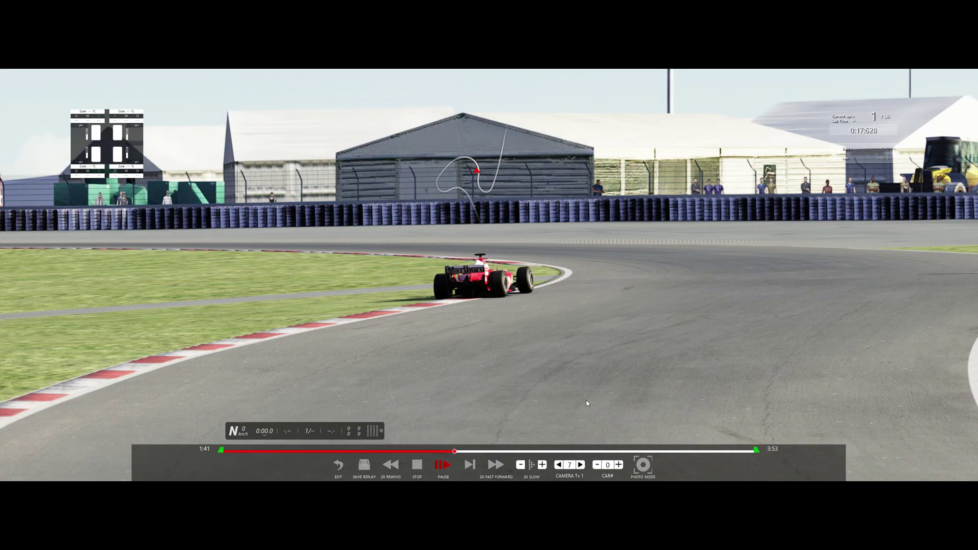
pyautogui.click(249, 450)
pyautogui.press('space')
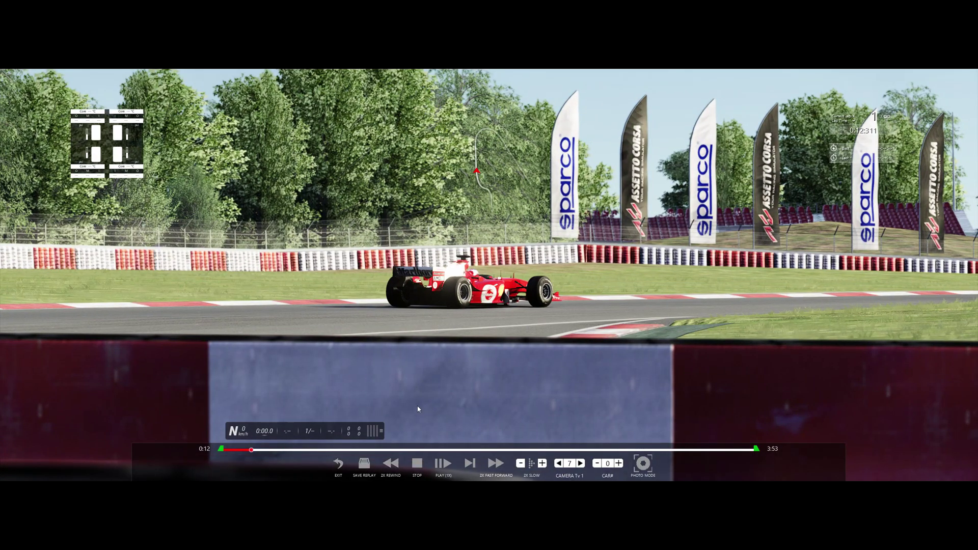
# - Load the ReShade Owly High Contrast.ini preset in the ReShade overlay and close the overlay
pyautogui.press('Home')
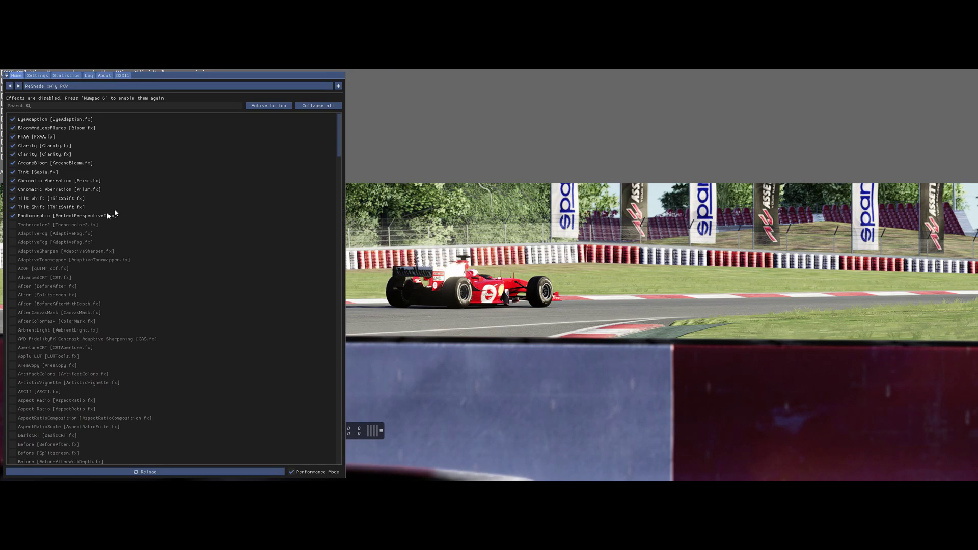
pyautogui.click(67, 87)
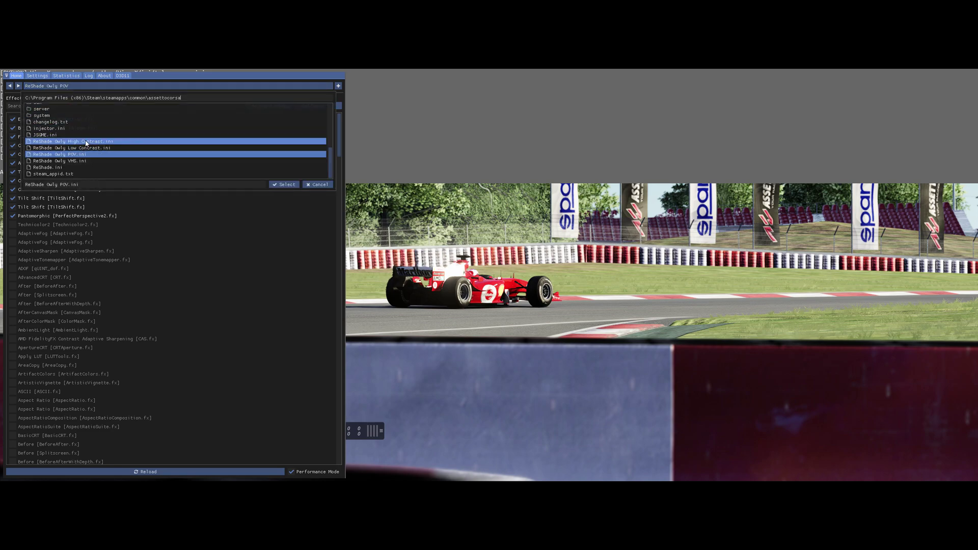
pyautogui.click(82, 141)
pyautogui.click(283, 184)
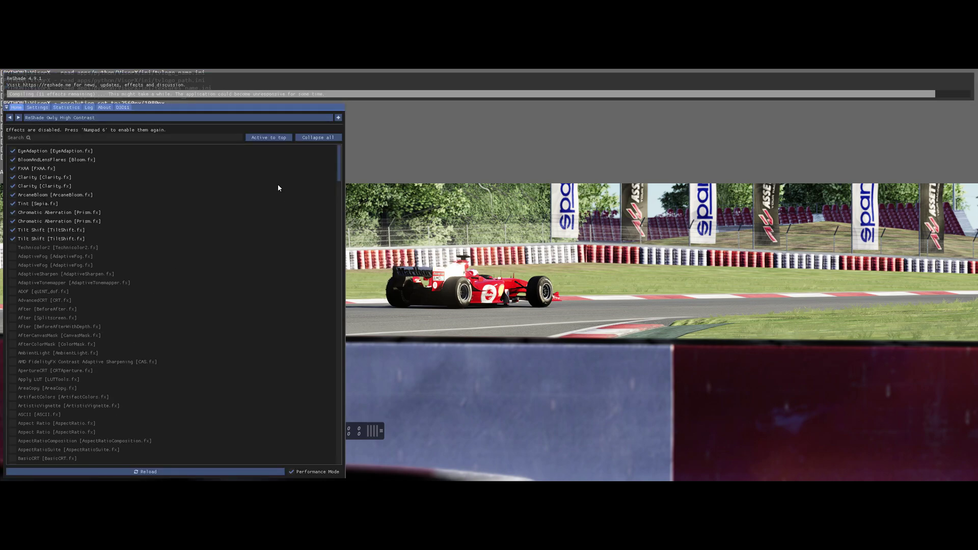
pyautogui.press('Home')
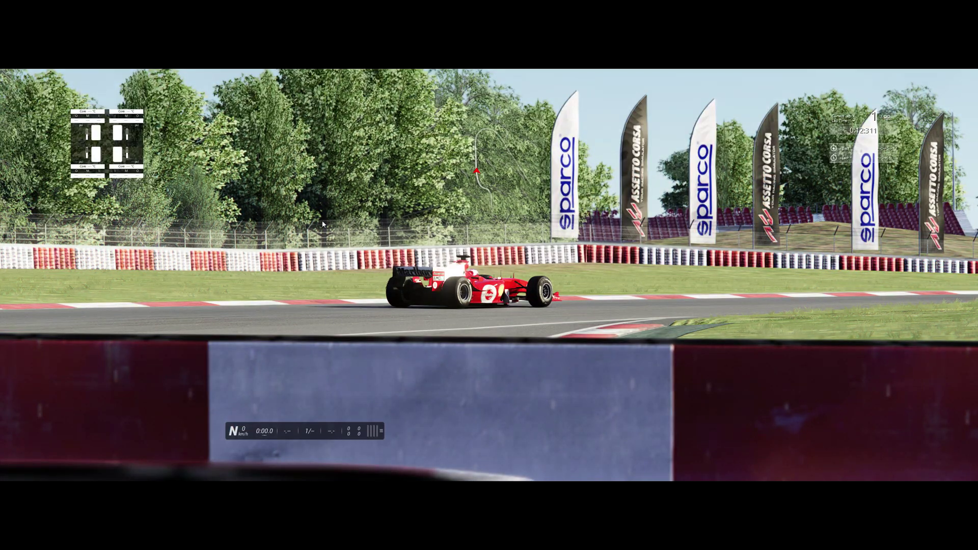
# - Preview the ReShade Owly POV, Low Contrast and High Contrast presets on the close-up of the car
pyautogui.click(968, 280)
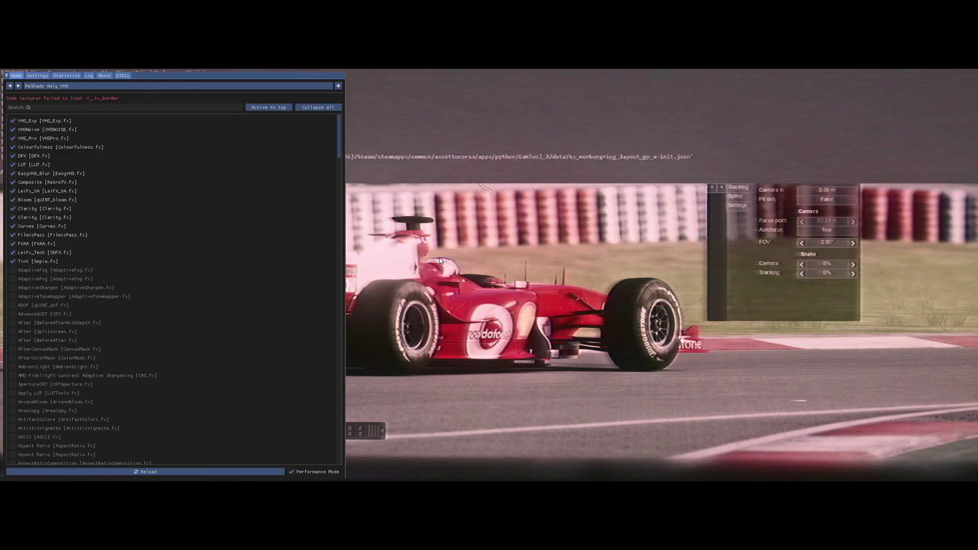
pyautogui.click(32, 88)
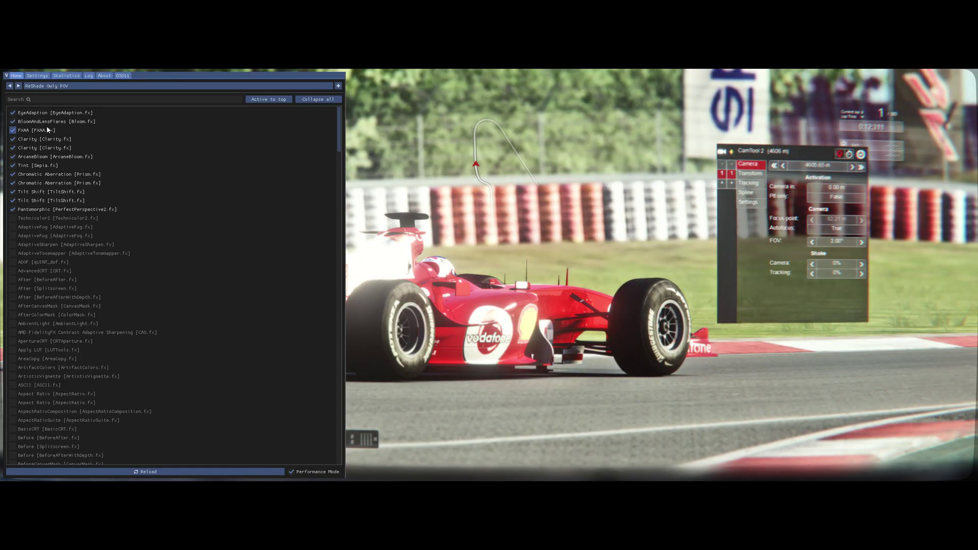
pyautogui.click(37, 100)
pyautogui.click(43, 87)
pyautogui.click(43, 114)
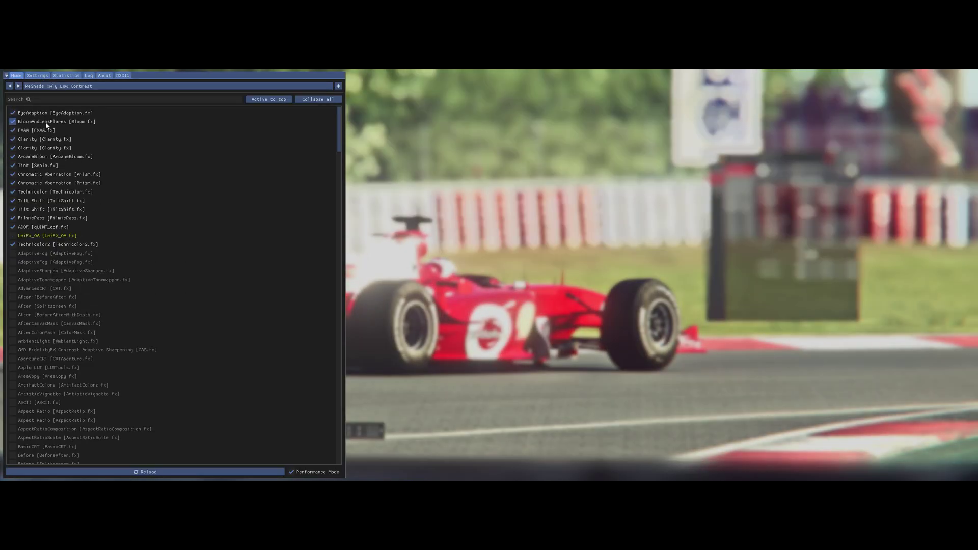
pyautogui.click(43, 117)
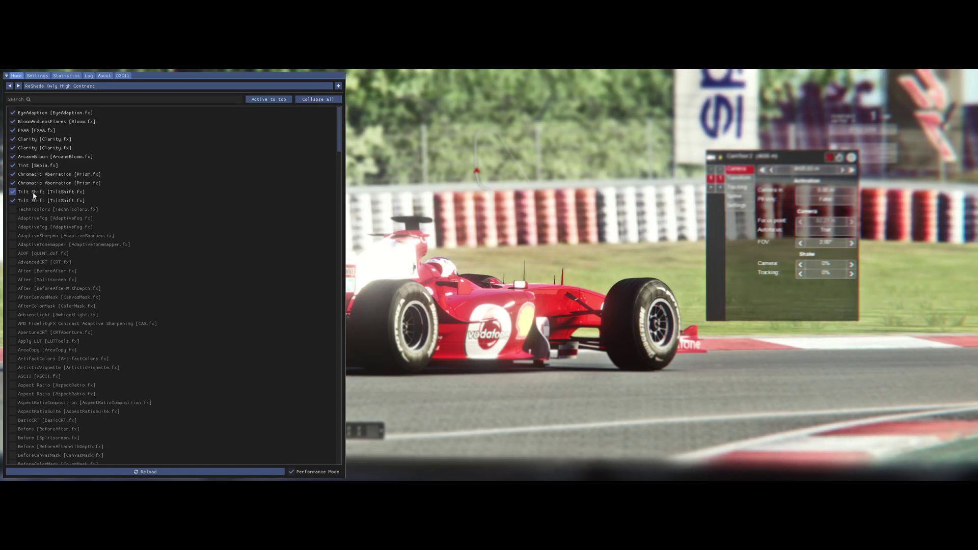
# - Turn both Tilt Shift effects of the High Contrast preset off and back on to compare the image
pyautogui.click(34, 193)
pyautogui.click(36, 201)
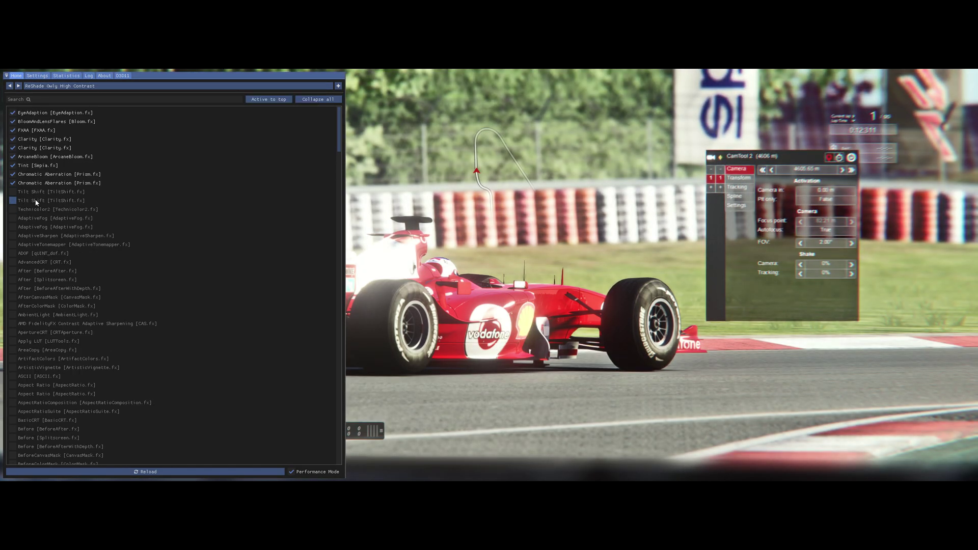
pyautogui.click(35, 201)
pyautogui.click(36, 193)
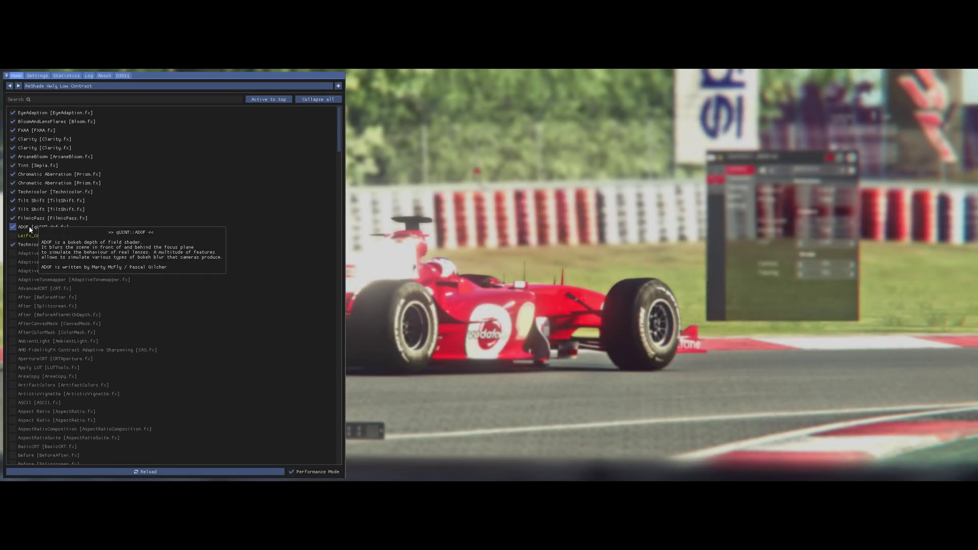
# - In the ReShade Owly Low Contrast preset, toggle ADOF and LeiFx_OA to compare the image and restore both
pyautogui.click(29, 229)
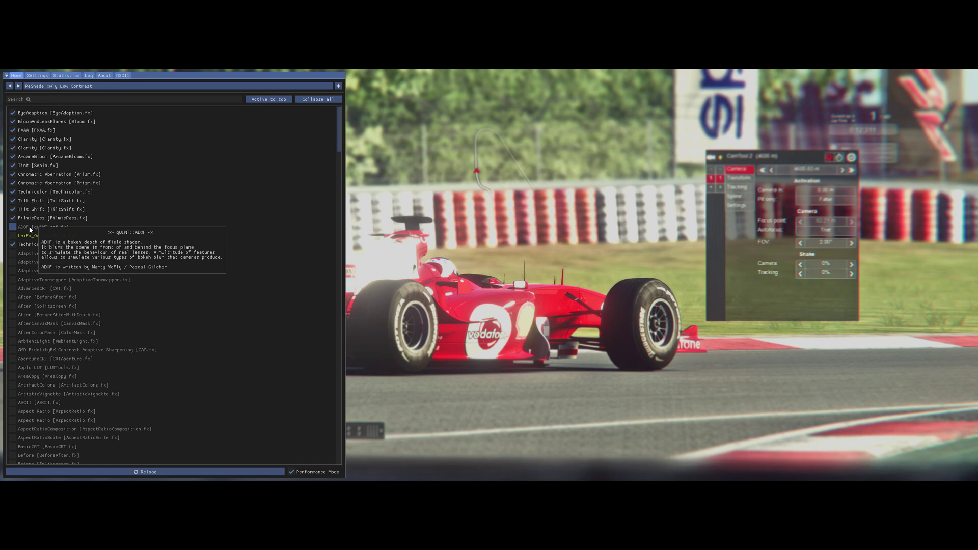
pyautogui.click(30, 230)
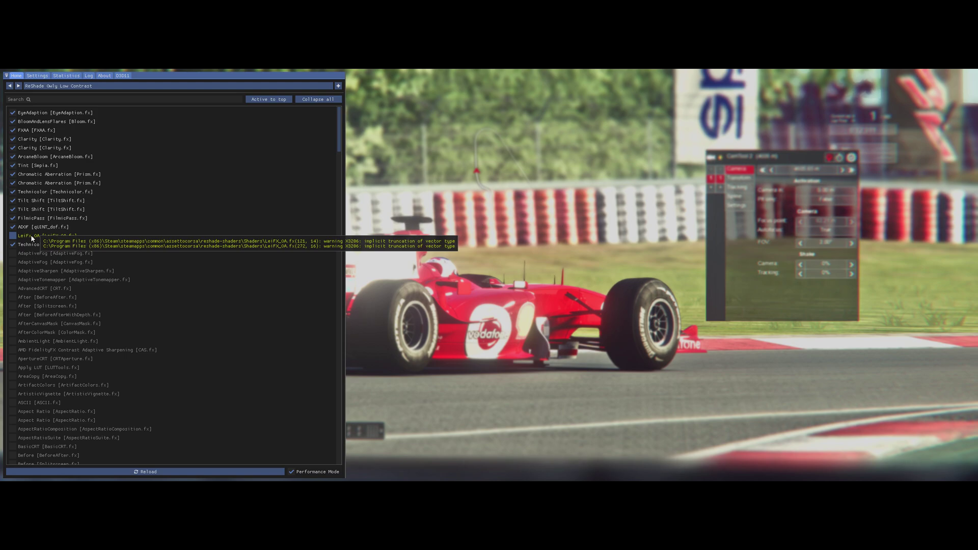
pyautogui.click(32, 238)
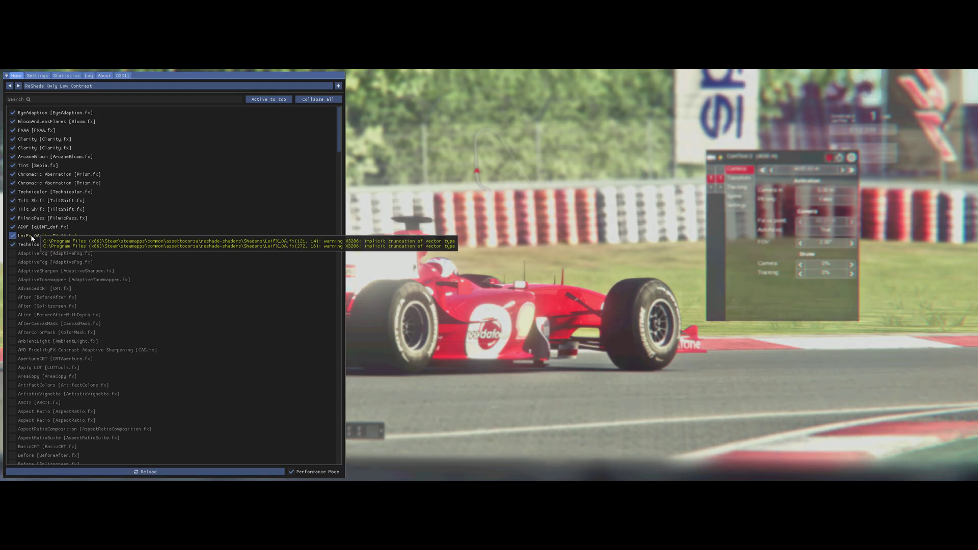
pyautogui.click(32, 238)
pyautogui.click(32, 238)
pyautogui.click(31, 238)
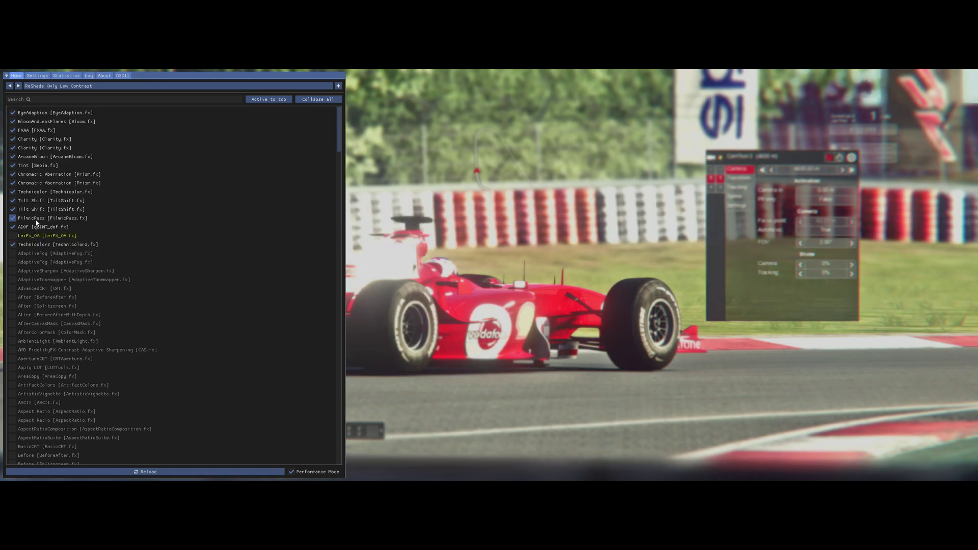
# - Toggle FilmicPass and Technicolor in the Low Contrast preset to compare the image, leaving both enabled
pyautogui.click(36, 221)
pyautogui.click(36, 221)
pyautogui.click(36, 221)
pyautogui.click(36, 220)
pyautogui.click(35, 194)
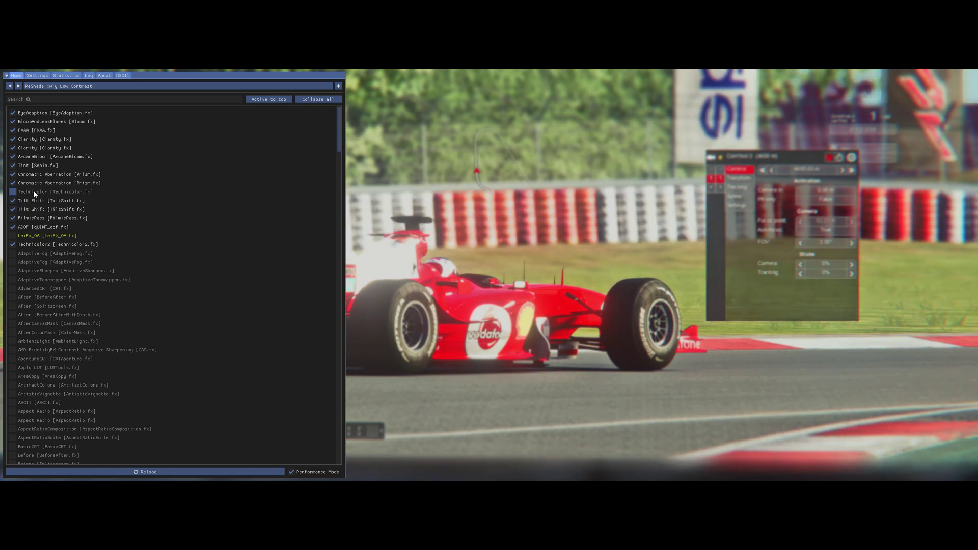
pyautogui.click(36, 194)
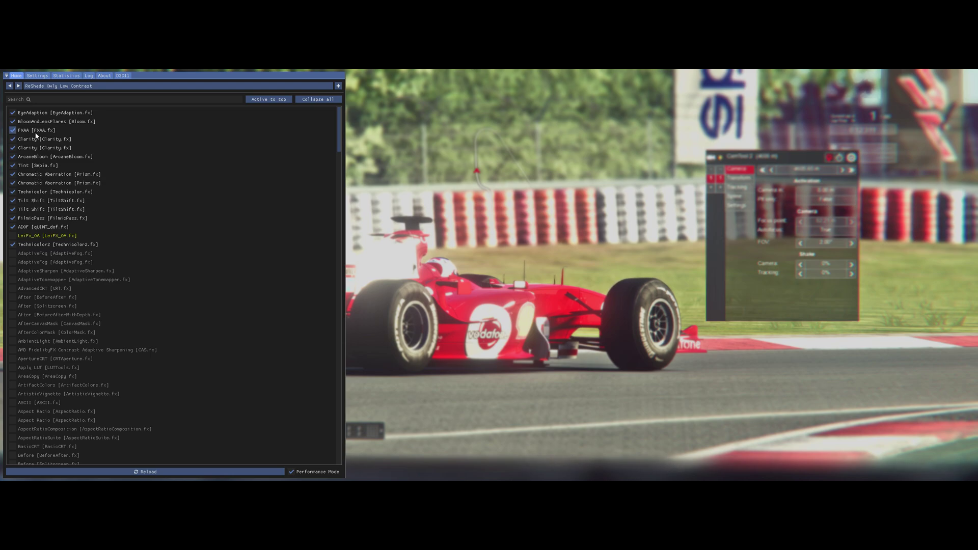
# - Switch the active preset to ReShade Owly POV
pyautogui.click(20, 87)
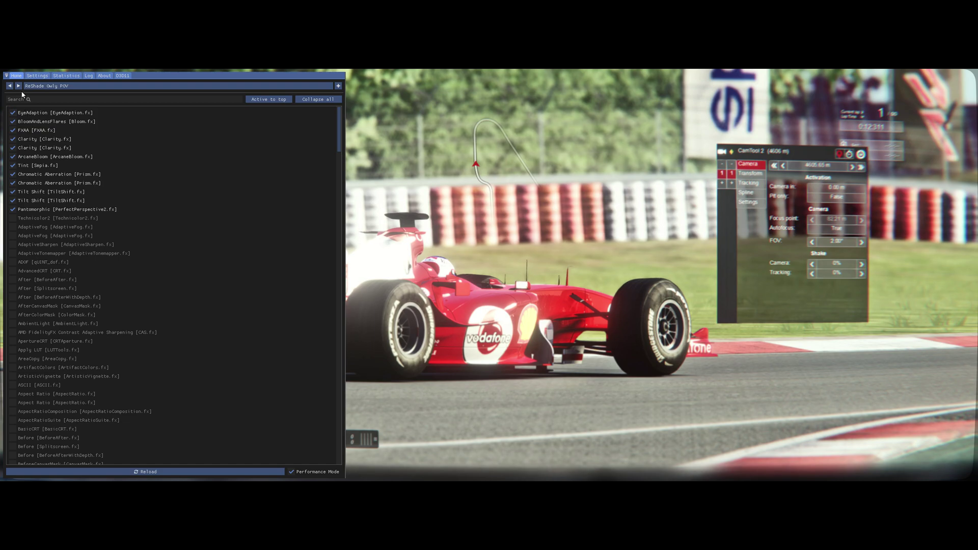